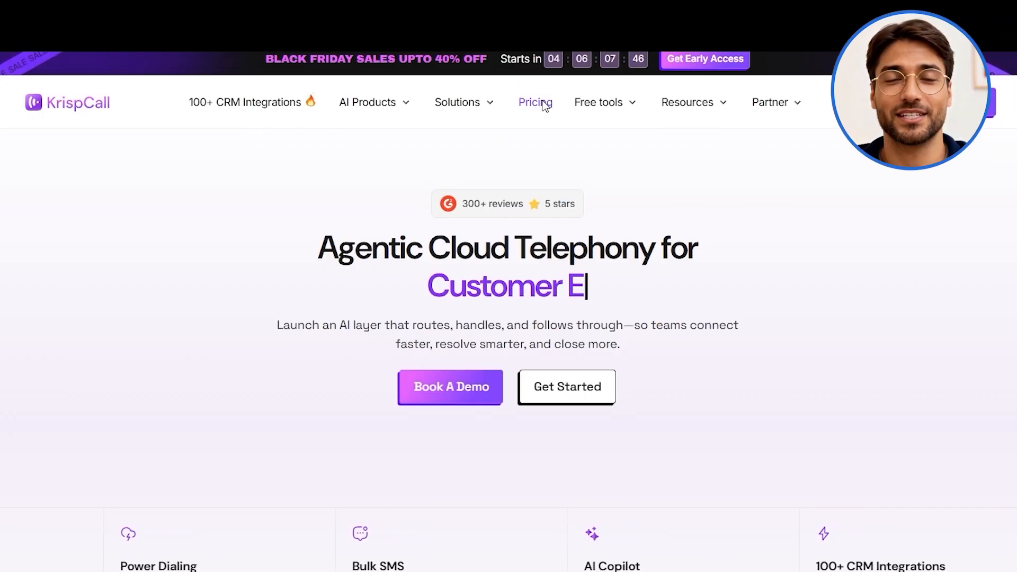
- Open the pricing page, switch the plans to annual billing and examine the full feature comparison
{"action": "left_click", "coordinate": [532, 83]}
{"action": "scroll", "coordinate": [796, 415], "scroll_direction": "down", "scroll_amount": 4}
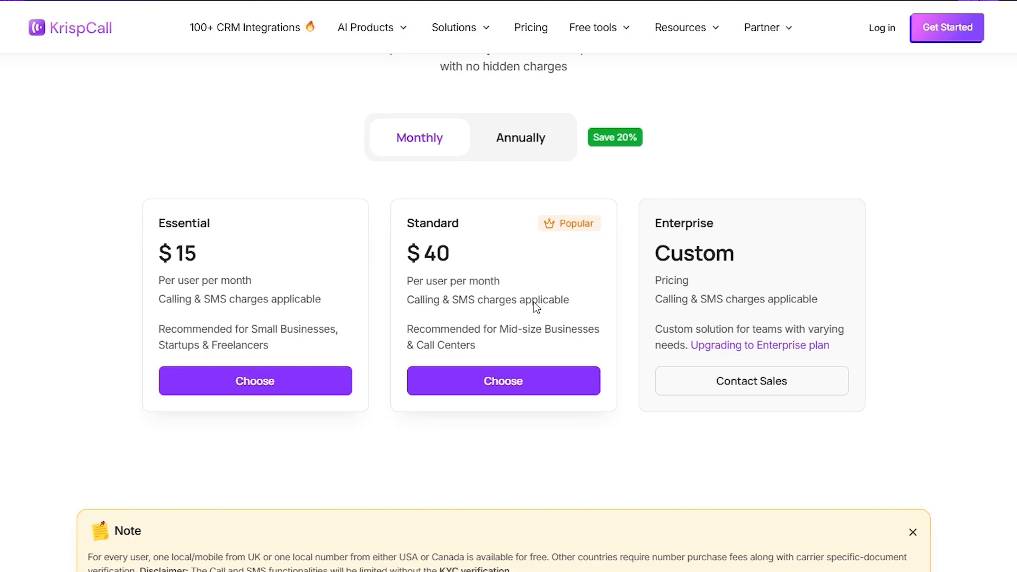
{"action": "left_click", "coordinate": [532, 149]}
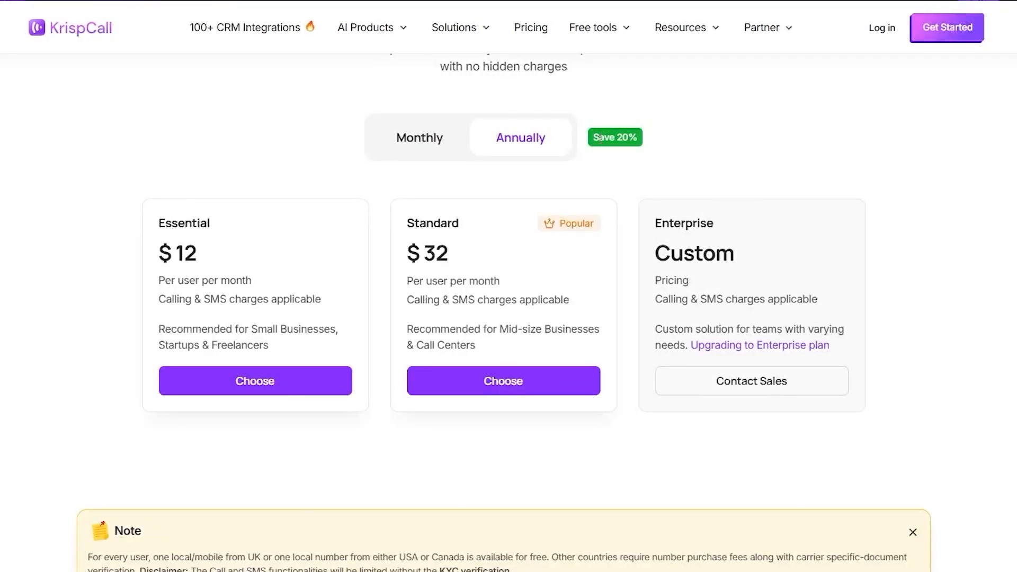
{"action": "scroll", "coordinate": [582, 319], "scroll_direction": "down", "scroll_amount": 10}
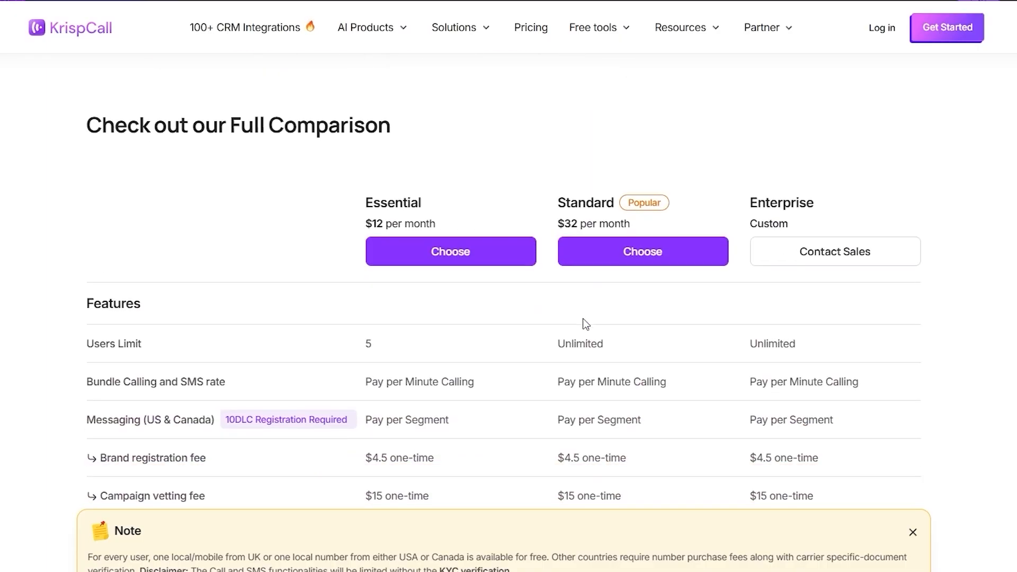
{"action": "scroll", "coordinate": [582, 320], "scroll_direction": "down", "scroll_amount": 2}
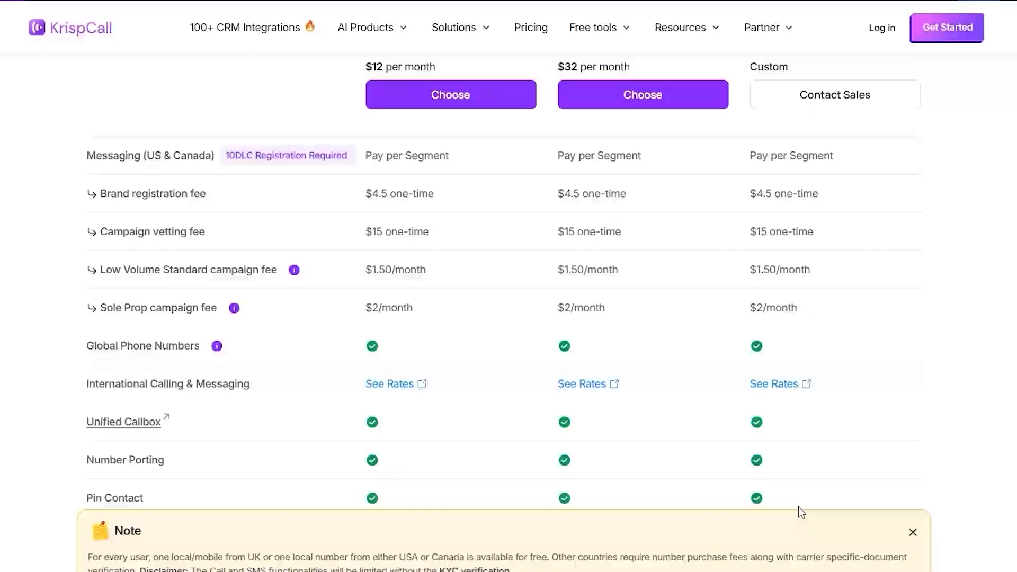
{"action": "left_click", "coordinate": [913, 533]}
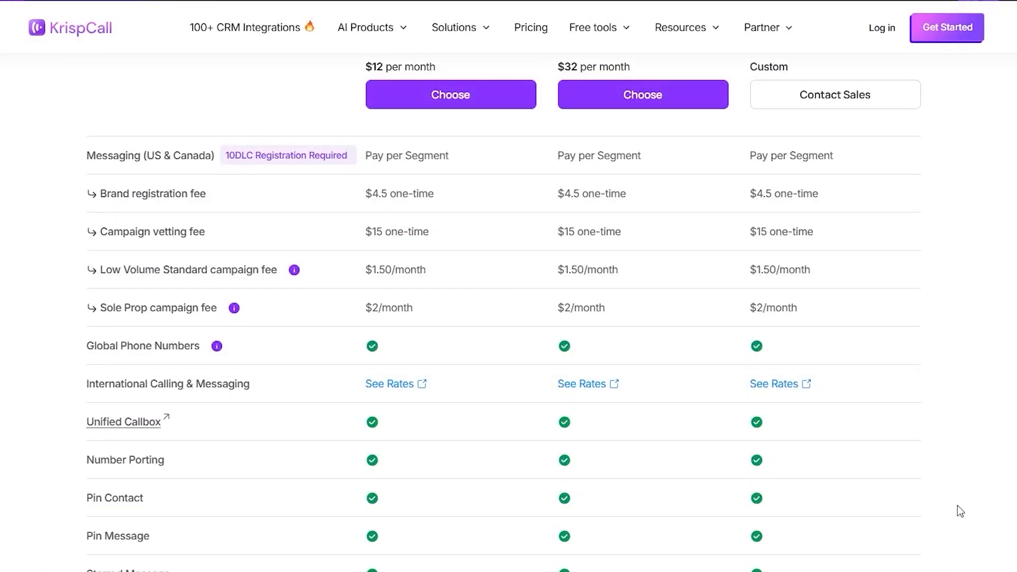
{"action": "scroll", "coordinate": [957, 506], "scroll_direction": "down", "scroll_amount": 15}
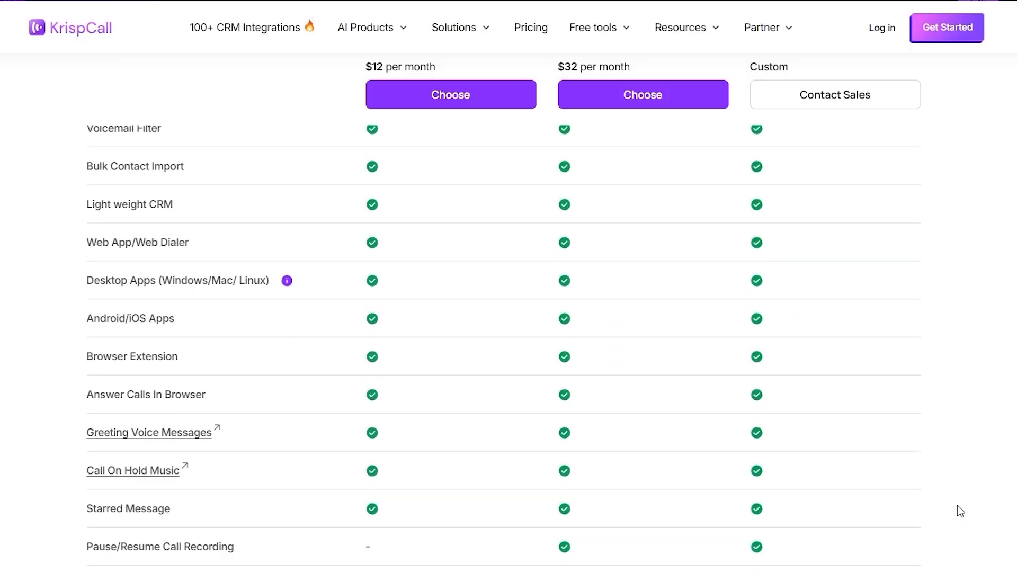
{"action": "scroll", "coordinate": [958, 511], "scroll_direction": "down", "scroll_amount": 3}
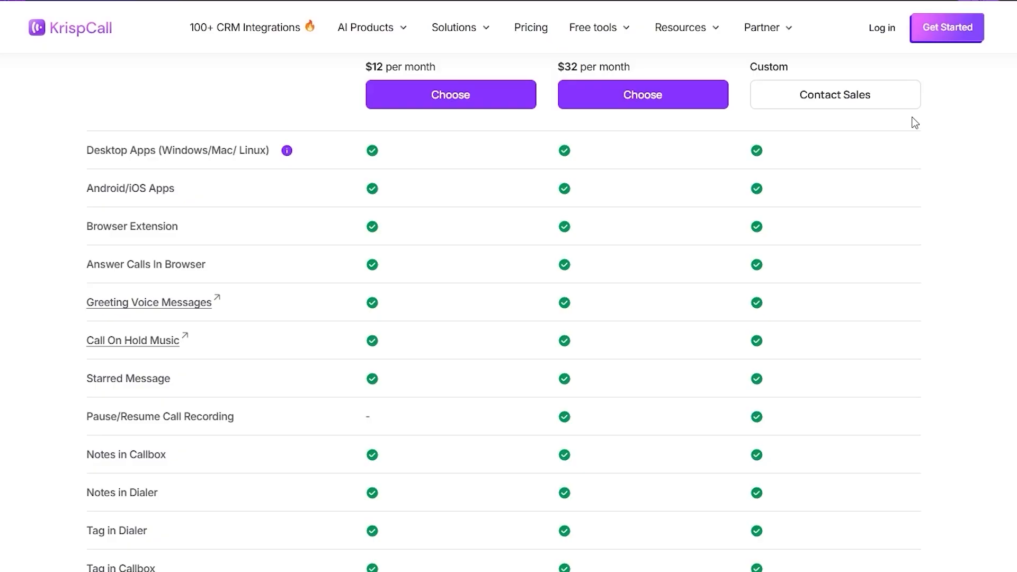
- Get started with KrispCall and review the live call stats, calls distribution and KPI figures on the workspace dashboard
{"action": "left_click", "coordinate": [940, 45]}
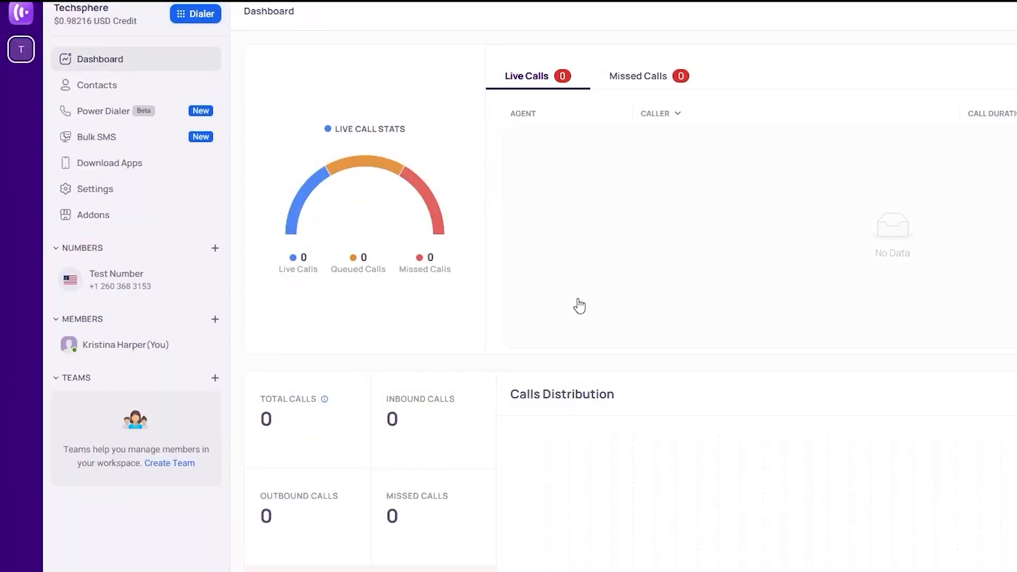
{"action": "scroll", "coordinate": [345, 271], "scroll_direction": "down", "scroll_amount": 5}
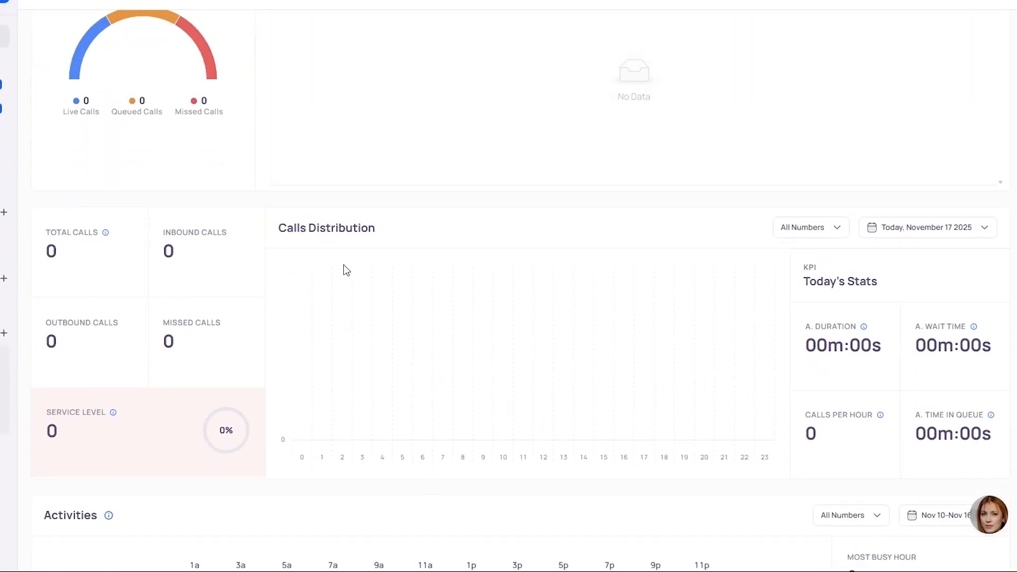
{"action": "scroll", "coordinate": [345, 271], "scroll_direction": "up", "scroll_amount": 3}
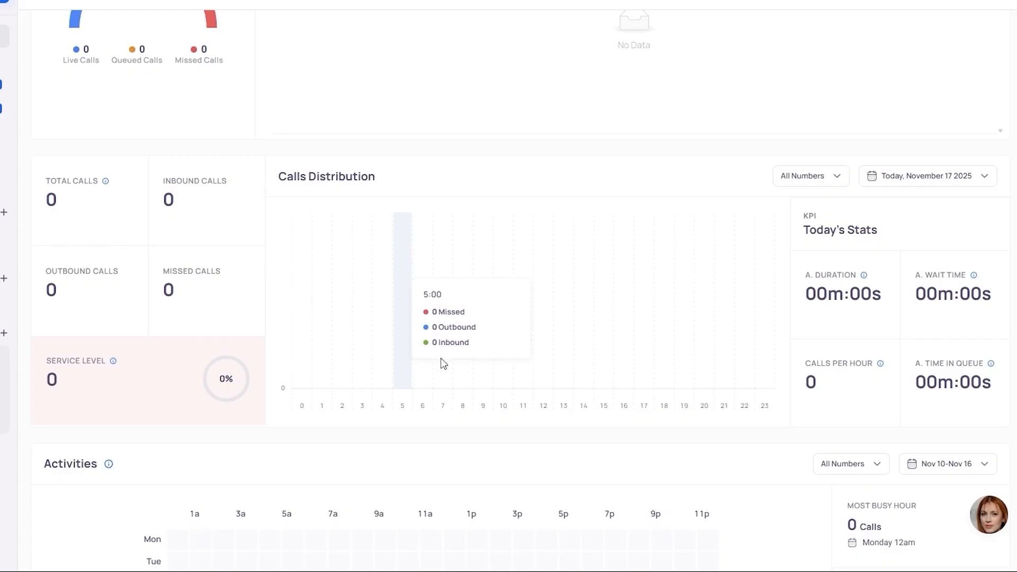
{"action": "scroll", "coordinate": [657, 356], "scroll_direction": "up", "scroll_amount": 3}
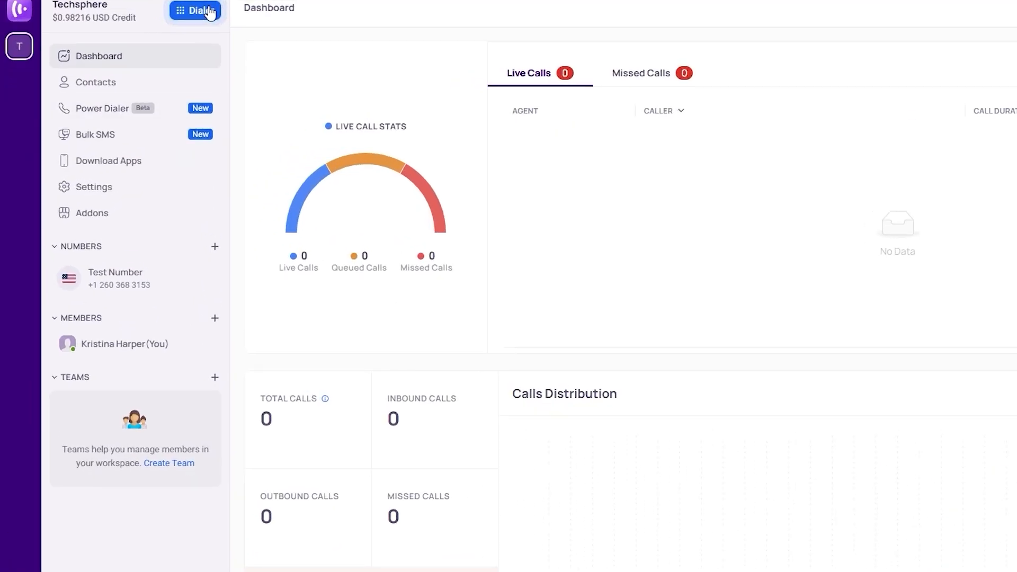
- Start a new Power Dialer campaign named B2B CALLS and try to choose an existing contact list for it
{"action": "left_click", "coordinate": [128, 110]}
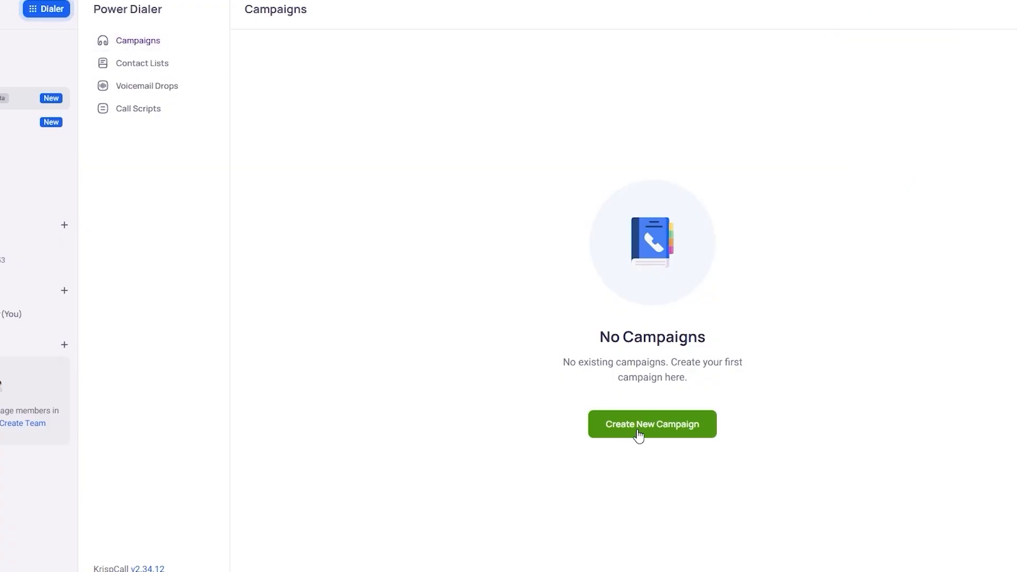
{"action": "left_click", "coordinate": [638, 435]}
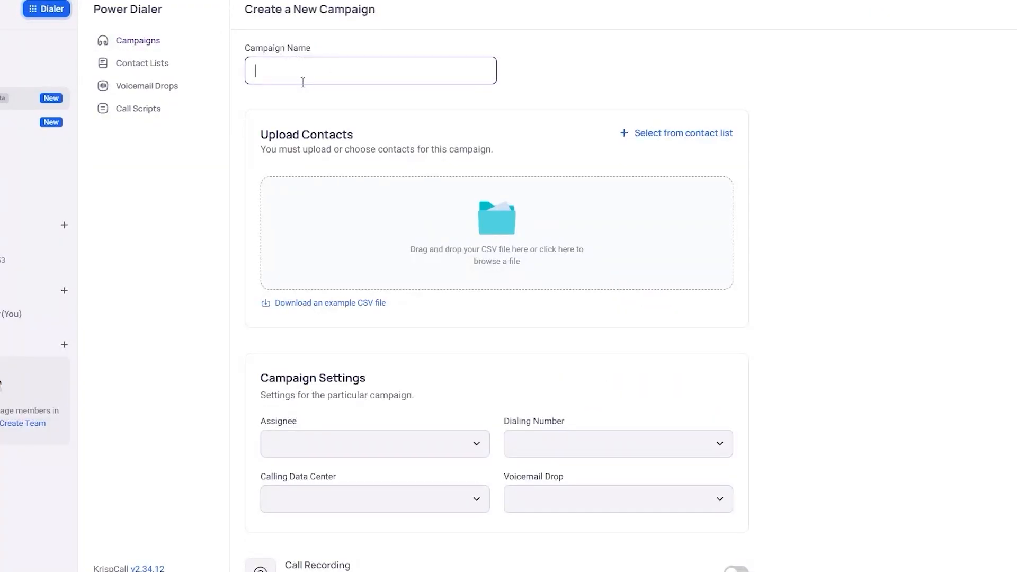
{"action": "type", "text": "B2B CALLS"}
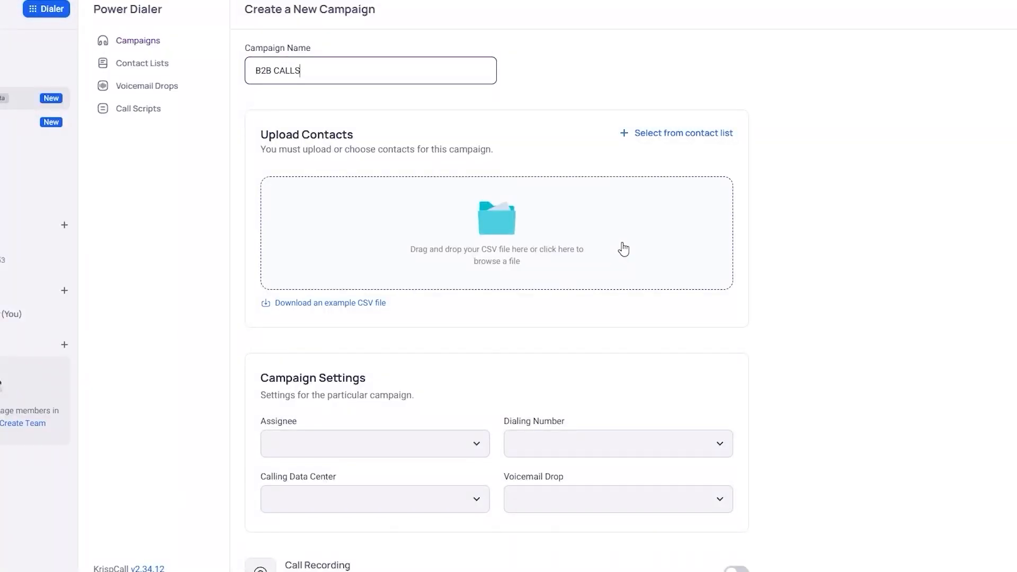
{"action": "left_click", "coordinate": [687, 136]}
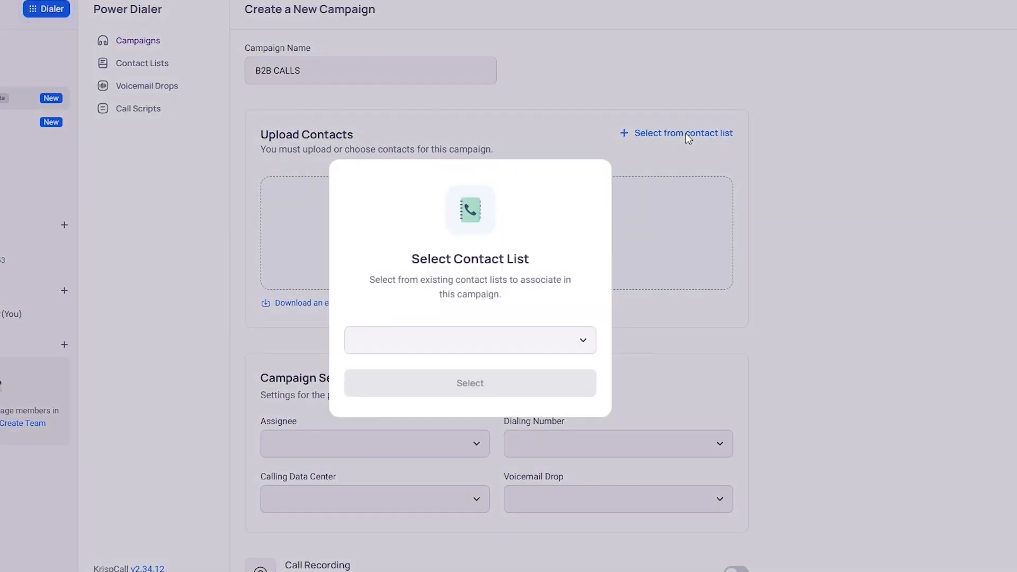
{"action": "left_click", "coordinate": [506, 334]}
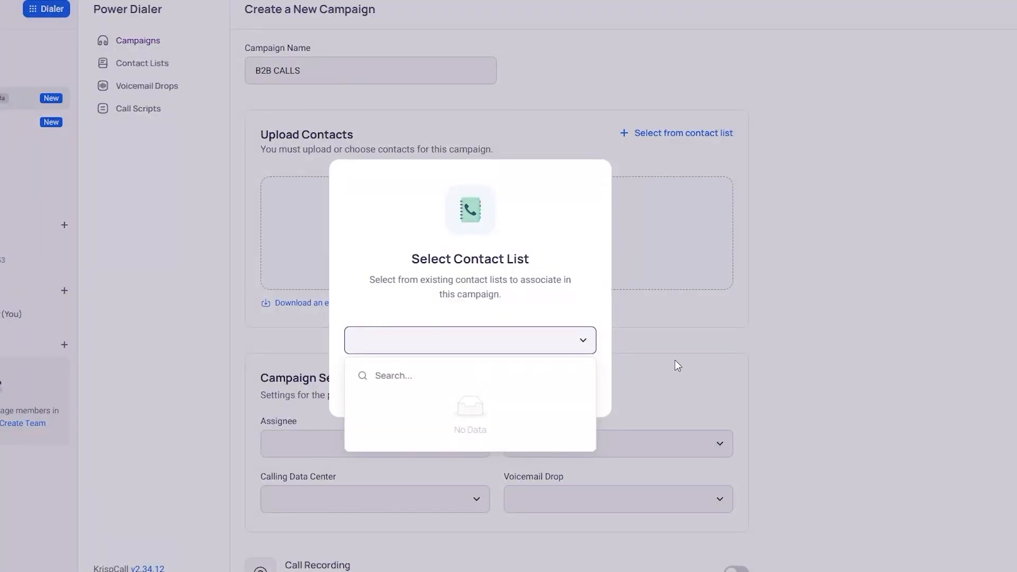
{"action": "left_click", "coordinate": [785, 377]}
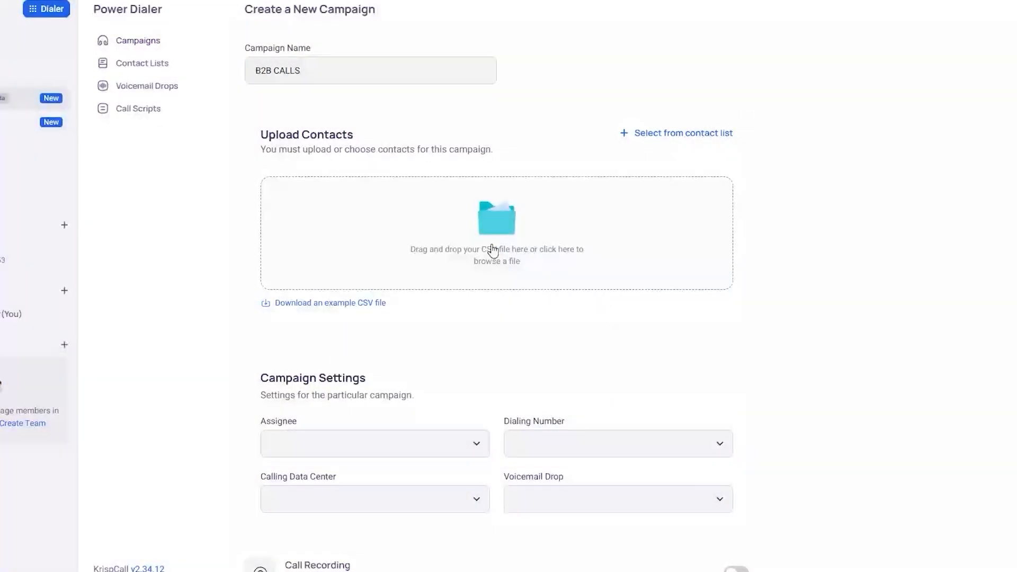
- Create a Power Dialer contact list named B2B CALLS LIST from a CSV with Full Name, Phone Number, Email, Company and Address columns
{"action": "left_click", "coordinate": [167, 64]}
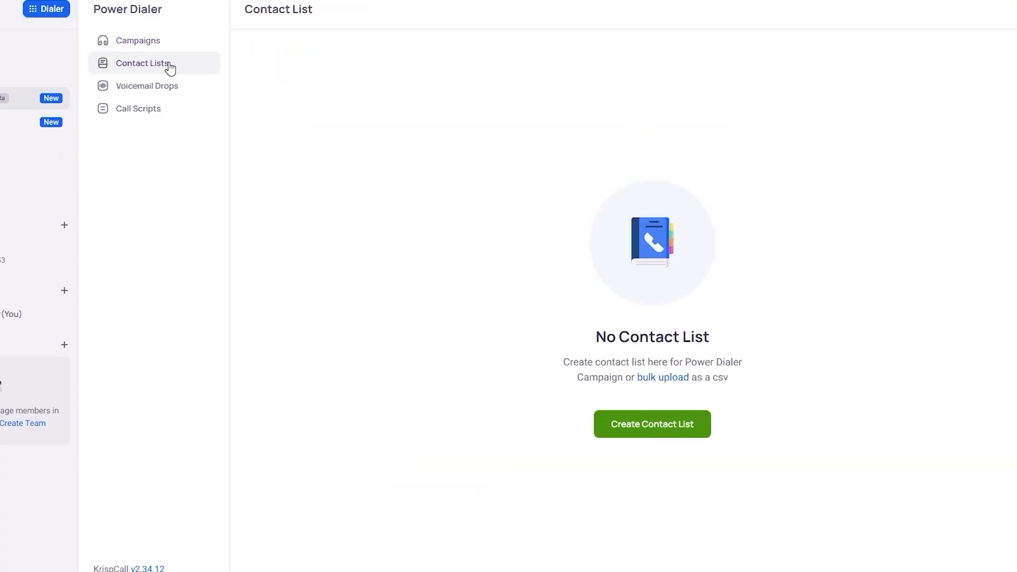
{"action": "left_click", "coordinate": [648, 424]}
{"action": "type", "text": "B"}
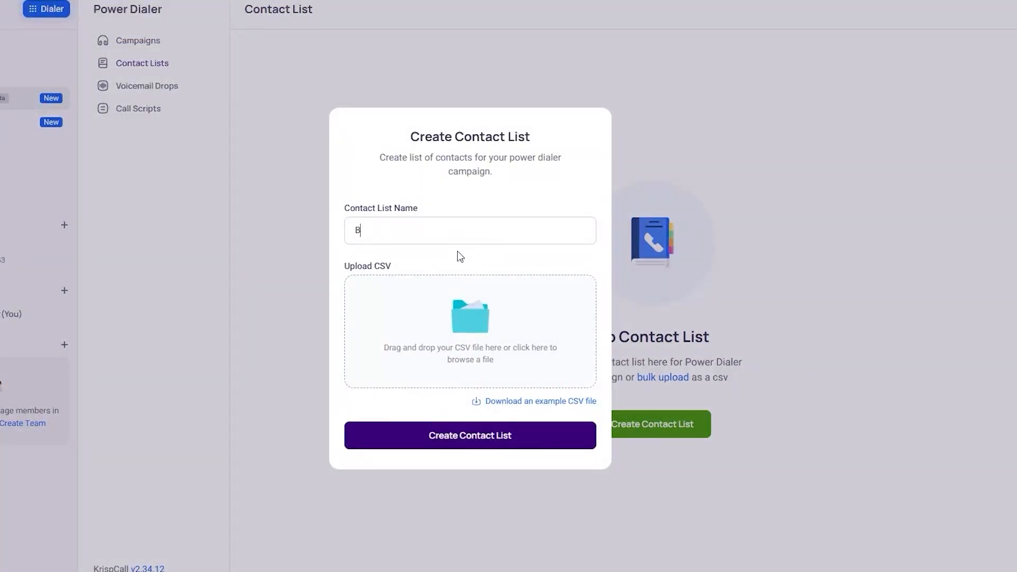
{"action": "type", "text": "2B CALLS LIST"}
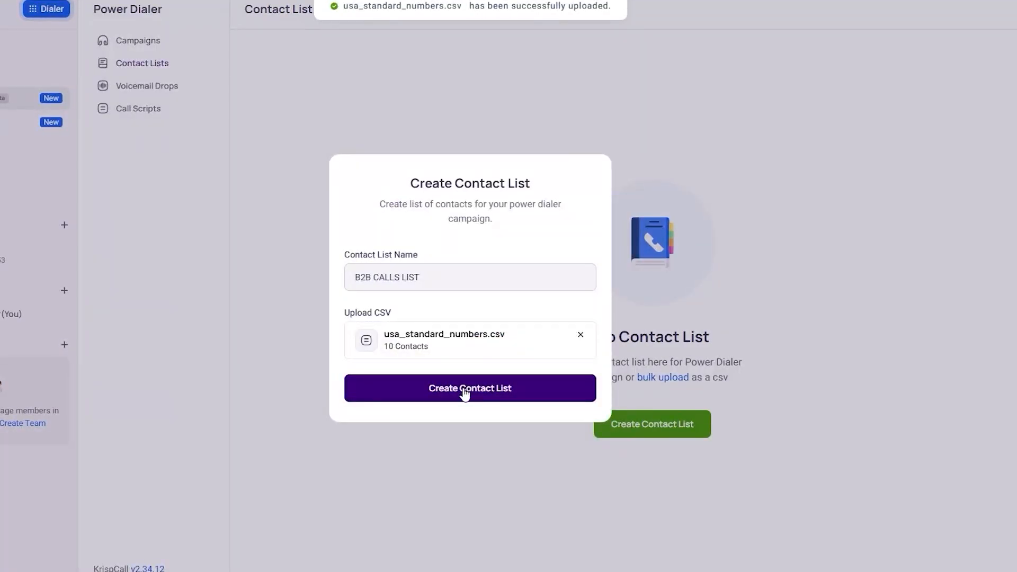
{"action": "left_click", "coordinate": [472, 395]}
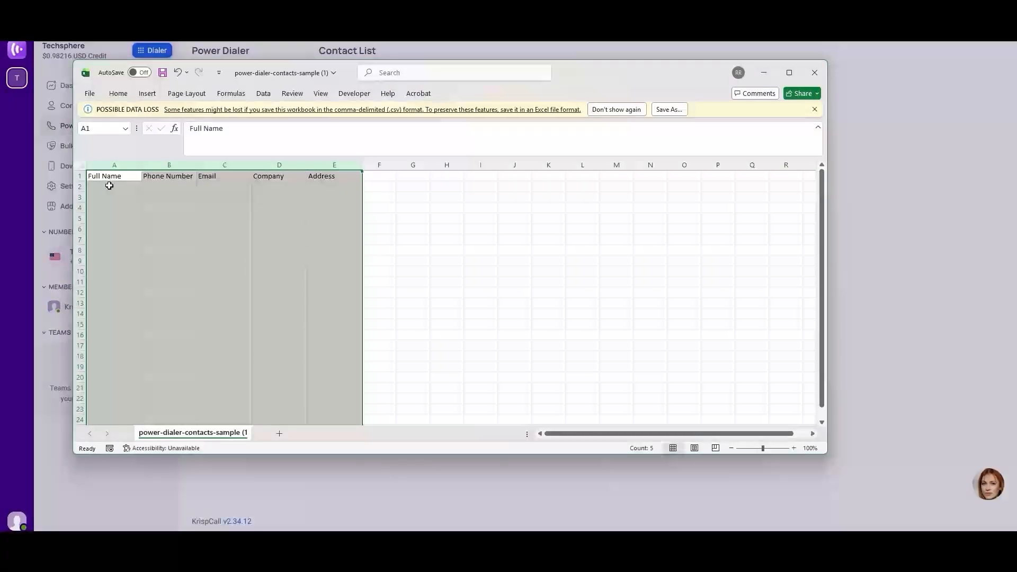
{"action": "left_click", "coordinate": [339, 284]}
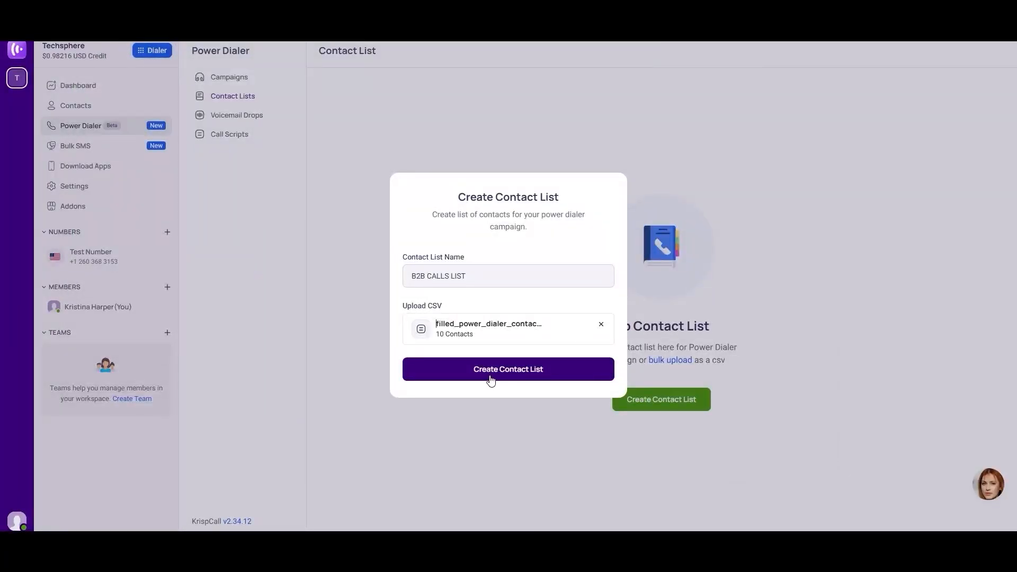
{"action": "left_click", "coordinate": [493, 376]}
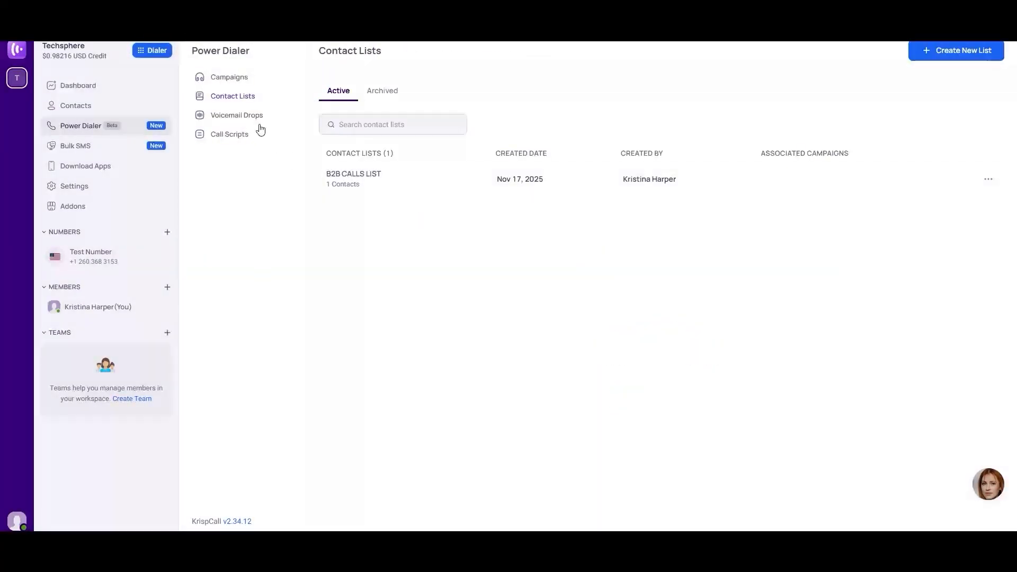
- Start a new campaign named B2B SALES CALL and attach B2B CALLS LIST as its contacts
{"action": "left_click", "coordinate": [238, 80]}
{"action": "left_click", "coordinate": [637, 397]}
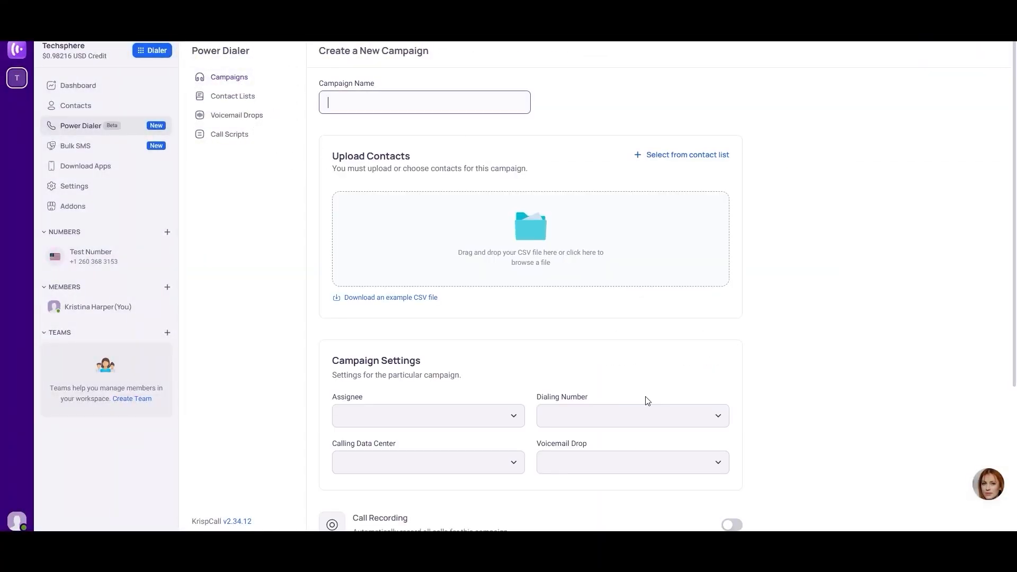
{"action": "type", "text": "B2B SALES CALL"}
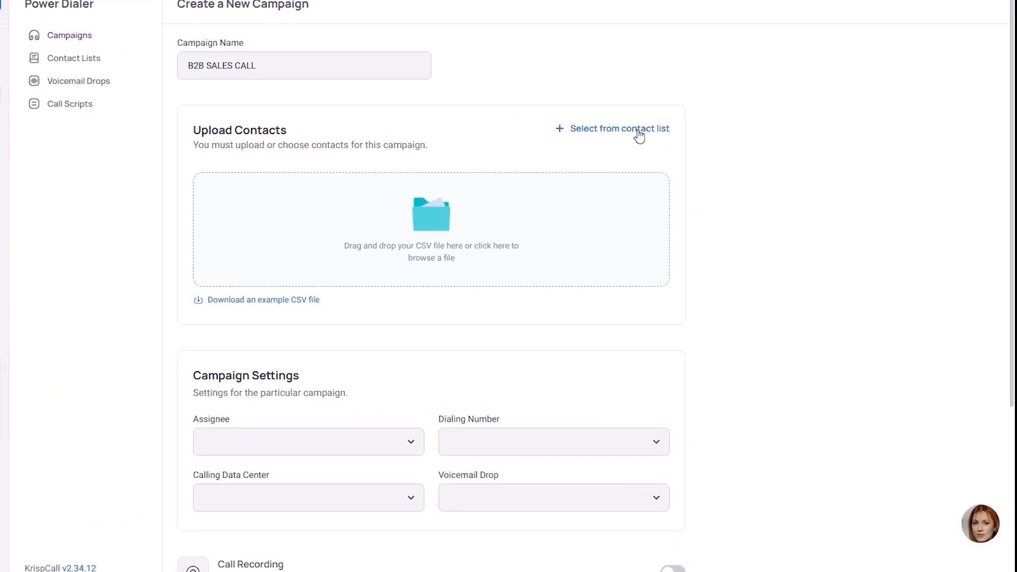
{"action": "left_click", "coordinate": [639, 133]}
{"action": "left_click", "coordinate": [477, 341]}
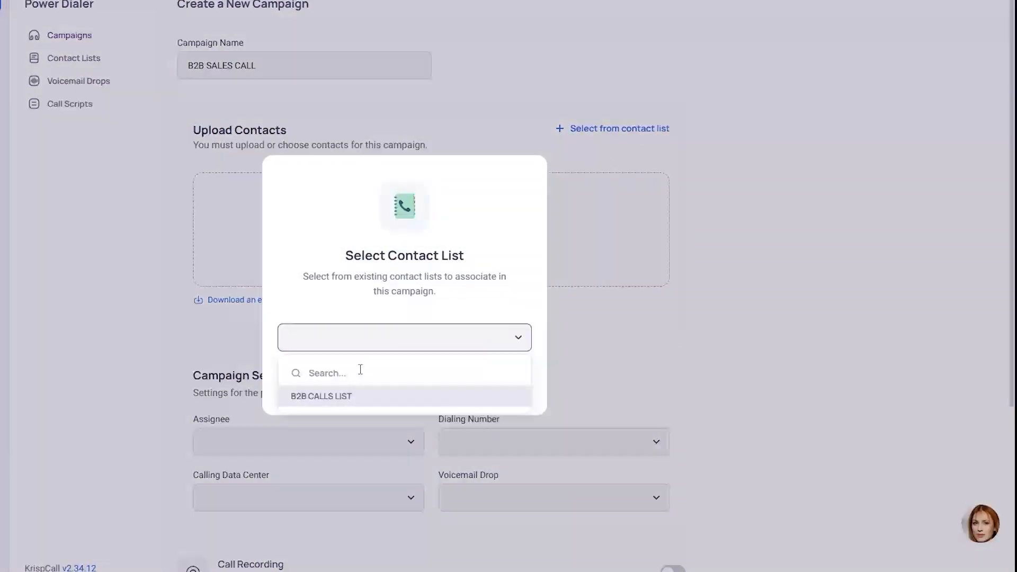
{"action": "left_click", "coordinate": [338, 402]}
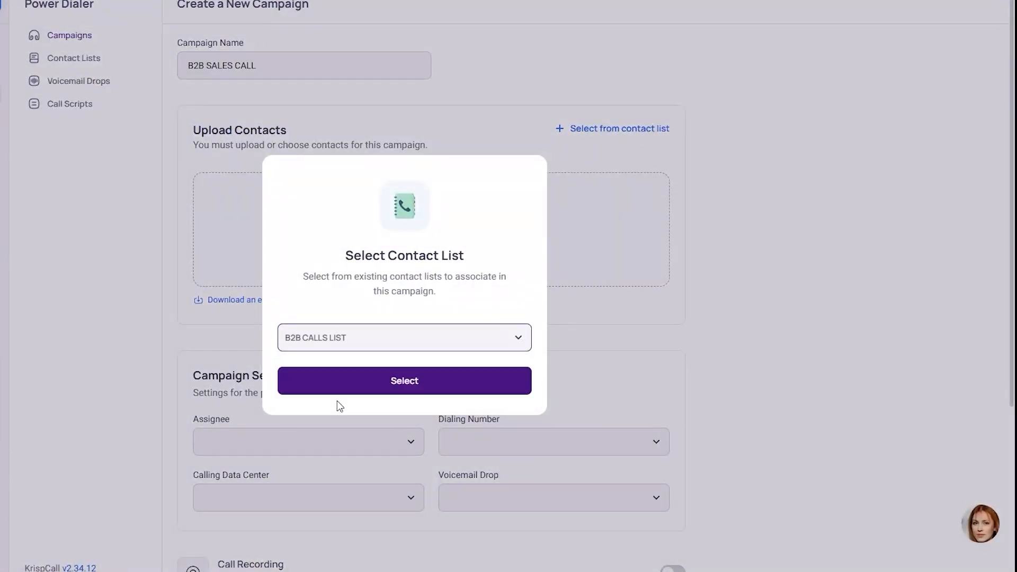
{"action": "left_click", "coordinate": [369, 383]}
- Assign the campaign to the workspace member, with Test Number as dialing number and USA as calling data center
{"action": "scroll", "coordinate": [307, 223], "scroll_direction": "down", "scroll_amount": 3}
{"action": "left_click", "coordinate": [306, 222]}
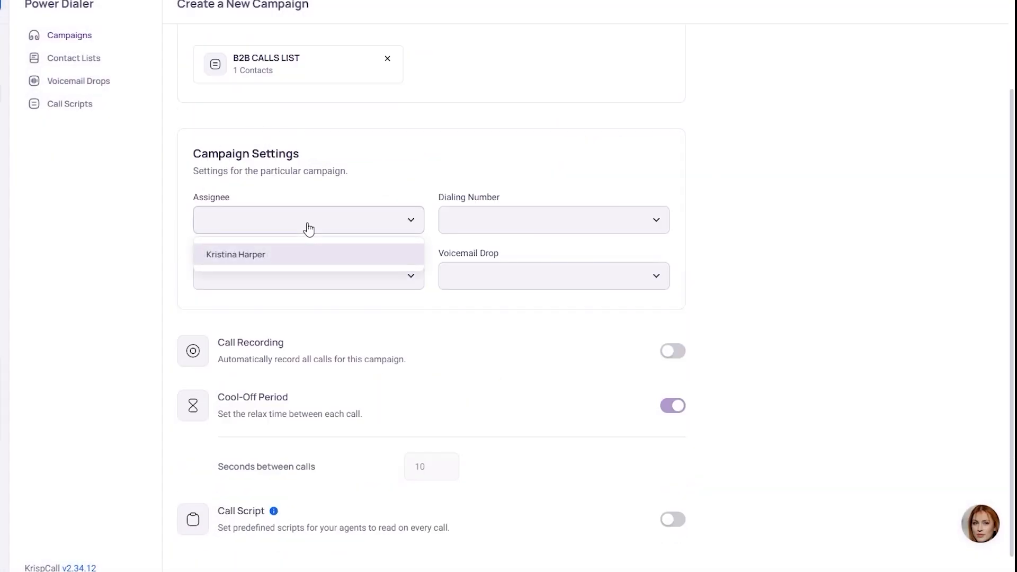
{"action": "left_click", "coordinate": [276, 258]}
{"action": "left_click", "coordinate": [490, 227]}
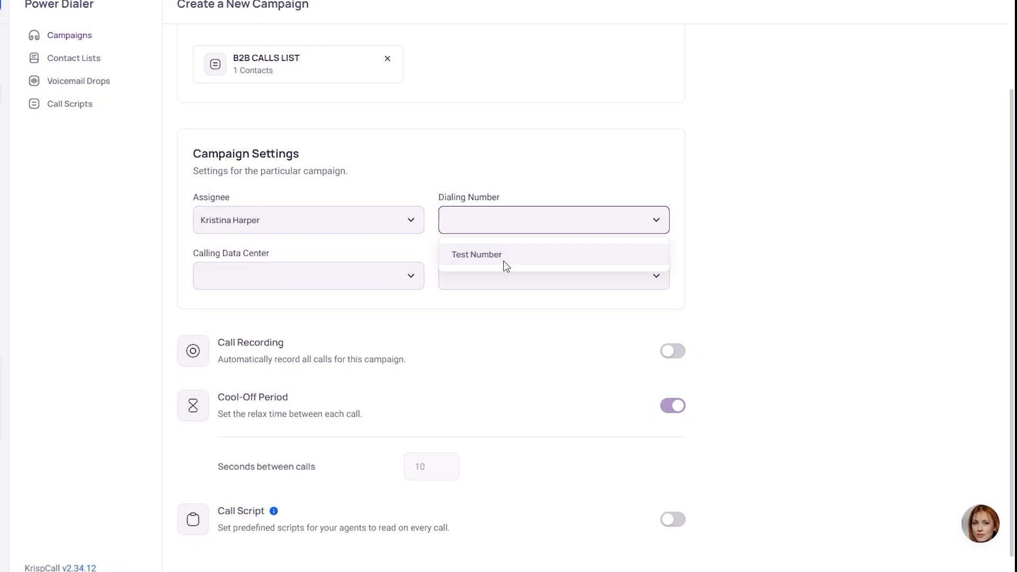
{"action": "left_click", "coordinate": [504, 259]}
{"action": "left_click", "coordinate": [278, 286]}
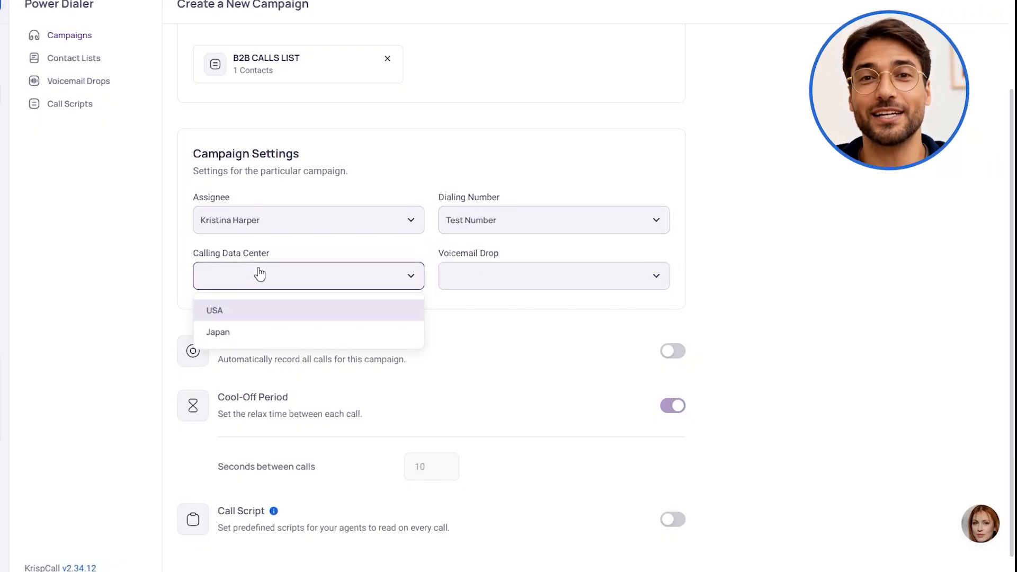
{"action": "left_click", "coordinate": [250, 312]}
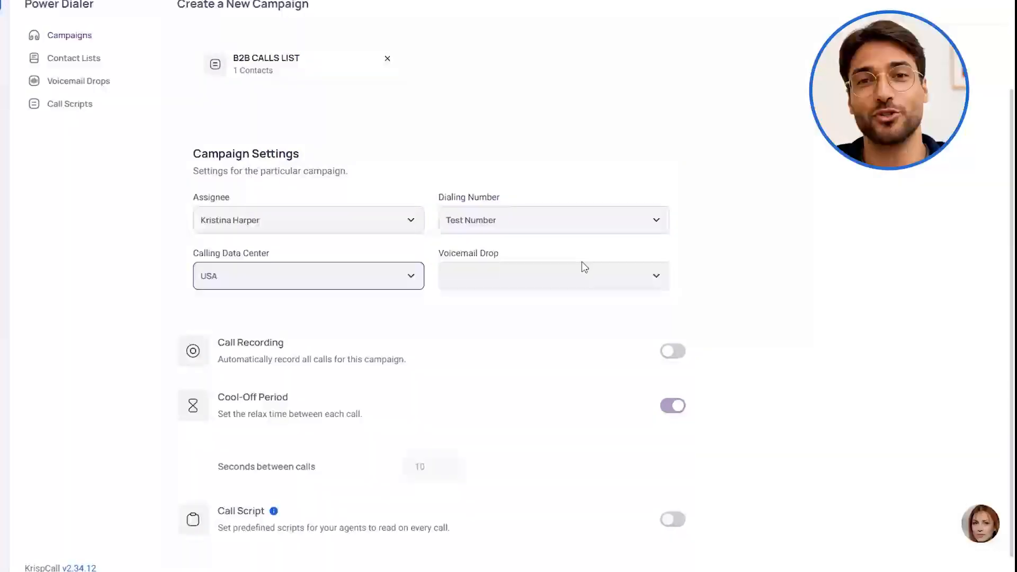
- Start a new voicemail drop named RON for use in the campaign
{"action": "left_click", "coordinate": [594, 277]}
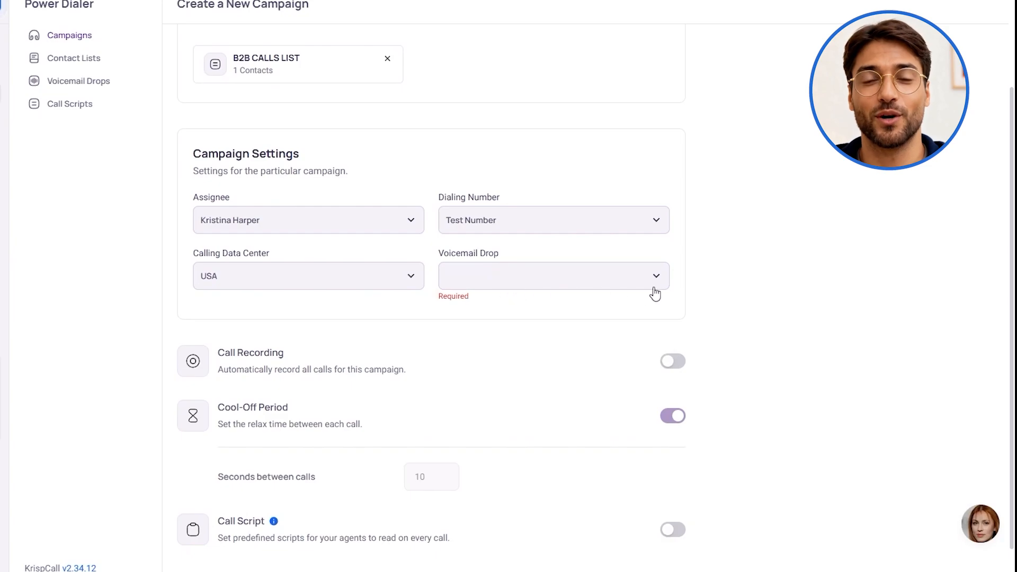
{"action": "left_click", "coordinate": [93, 82]}
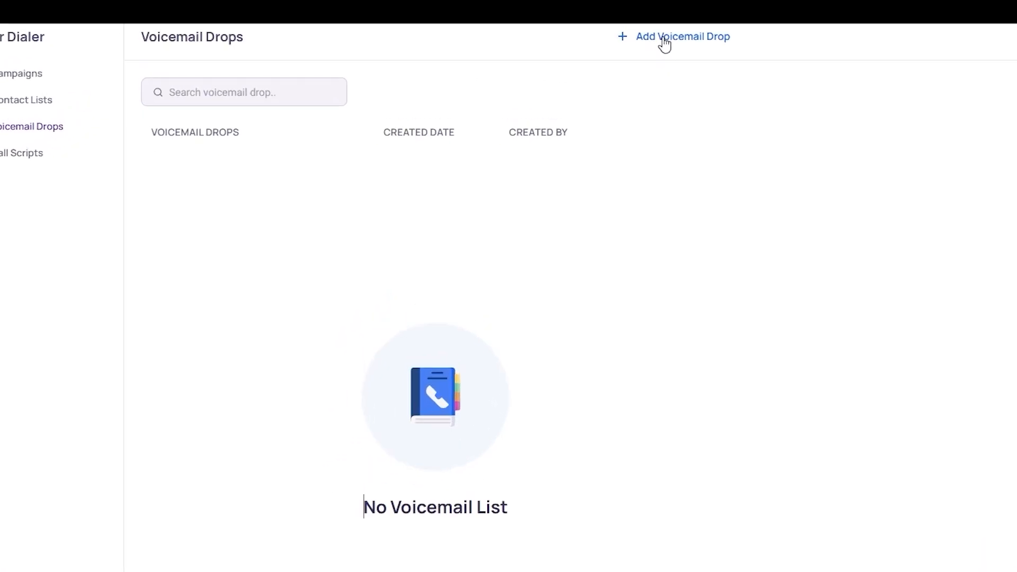
{"action": "left_click", "coordinate": [661, 46]}
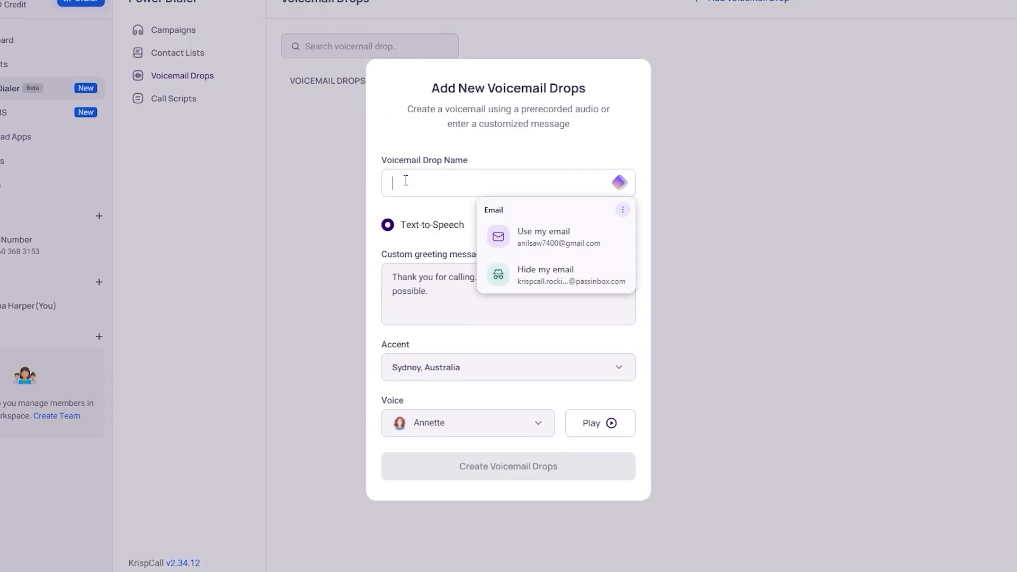
{"action": "type", "text": "RON"}
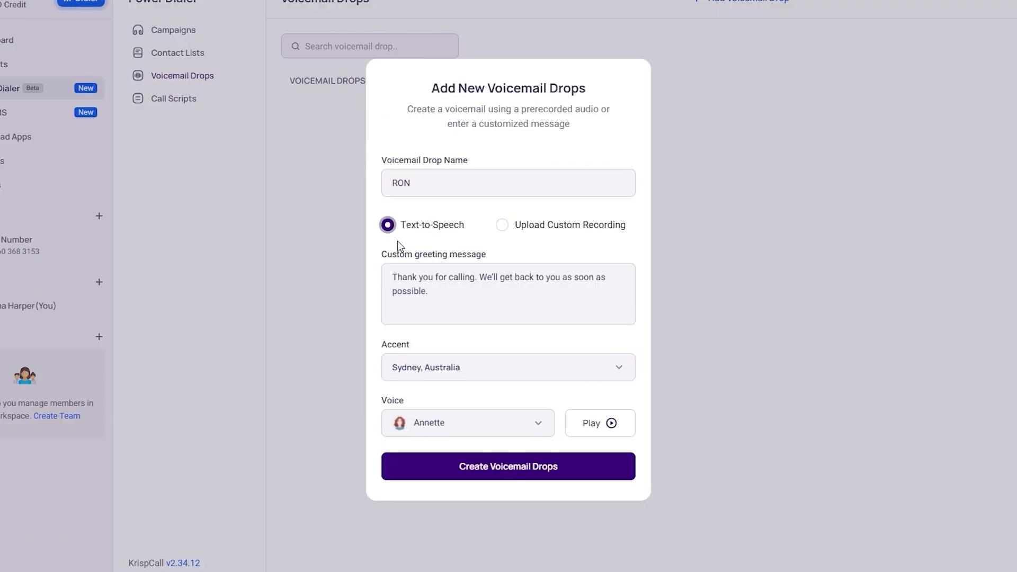
- Check the Upload Custom Recording option, return to Text-to-Speech and review the custom greeting message
{"action": "left_click", "coordinate": [502, 225]}
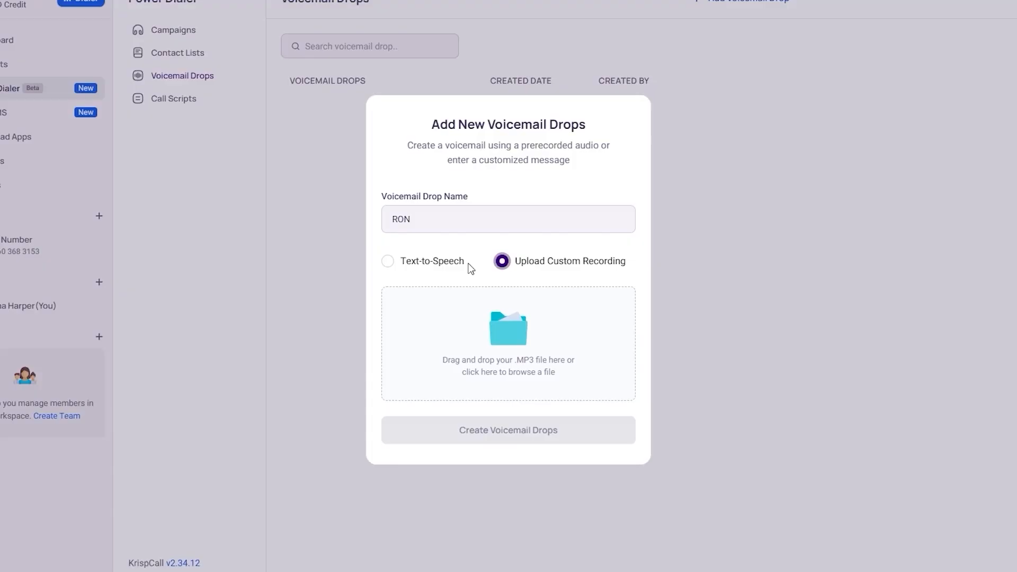
{"action": "left_click", "coordinate": [399, 262]}
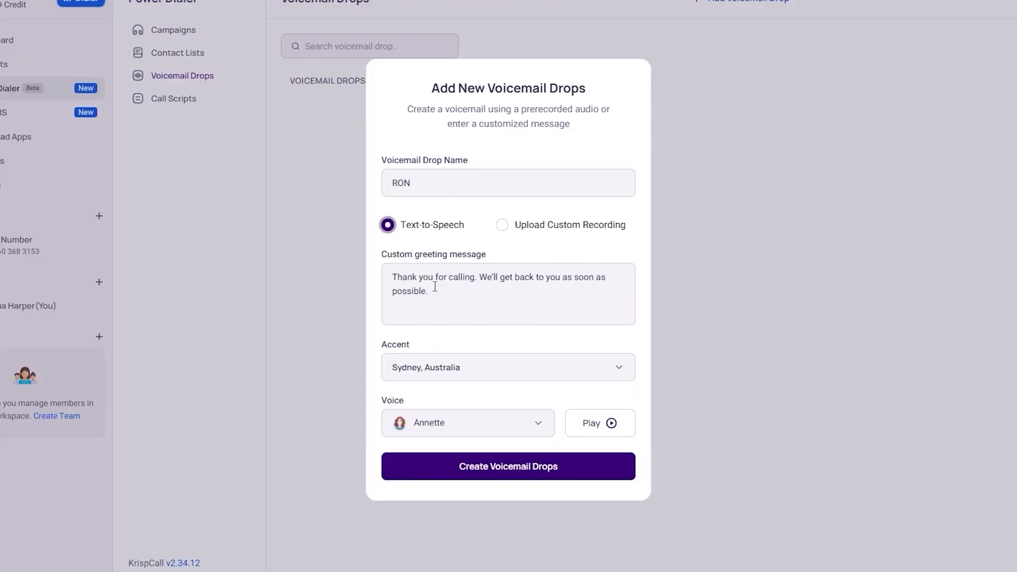
{"action": "left_click", "coordinate": [448, 298]}
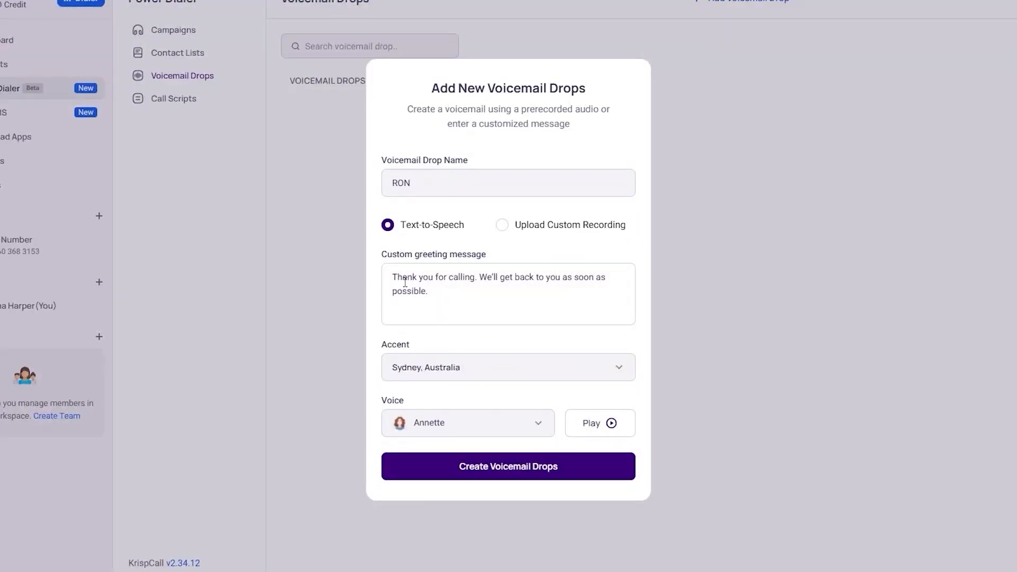
{"action": "triple_click", "coordinate": [448, 288]}
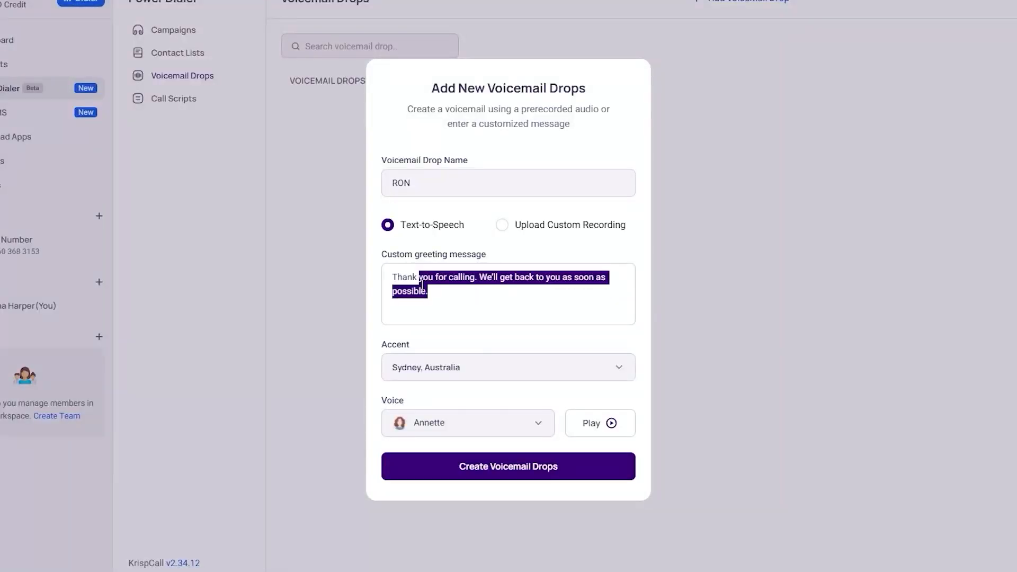
{"action": "left_click", "coordinate": [443, 294]}
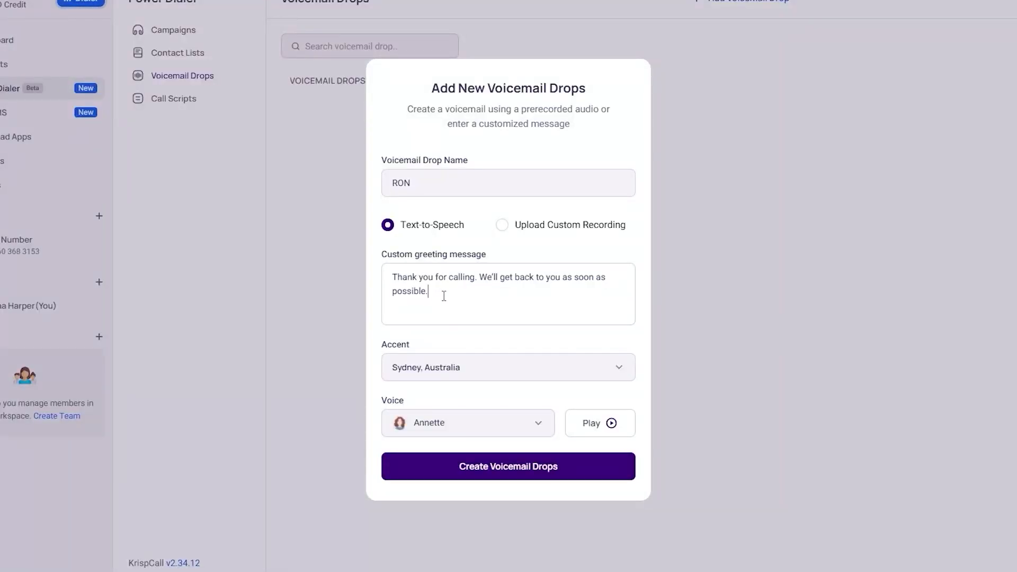
- Create the voicemail drop with the Sydney, Australia accent and the Robert voice
{"action": "left_click", "coordinate": [483, 372]}
{"action": "left_click", "coordinate": [470, 409]}
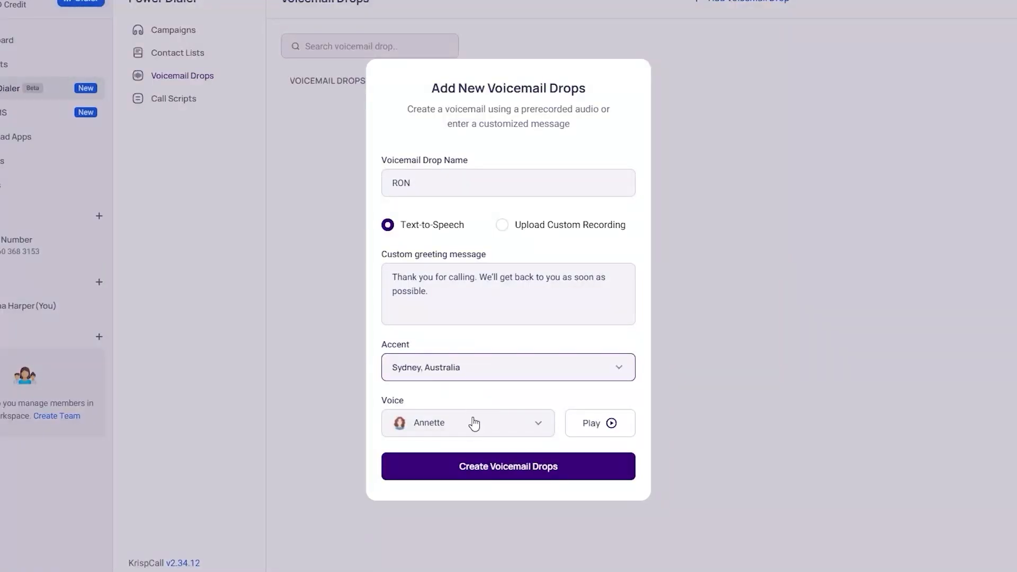
{"action": "left_click", "coordinate": [483, 432]}
{"action": "left_click", "coordinate": [439, 479]}
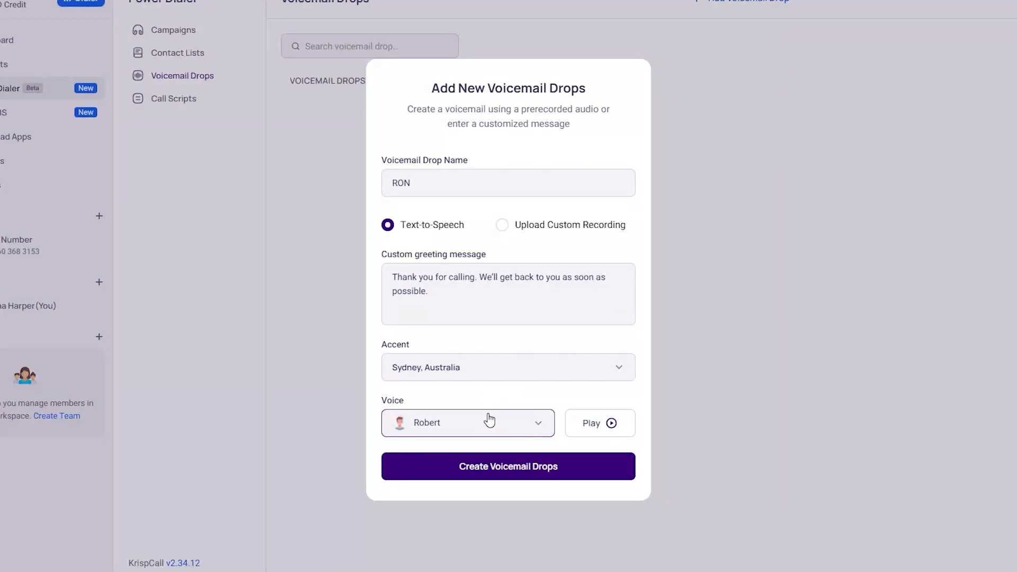
{"action": "left_click", "coordinate": [509, 468]}
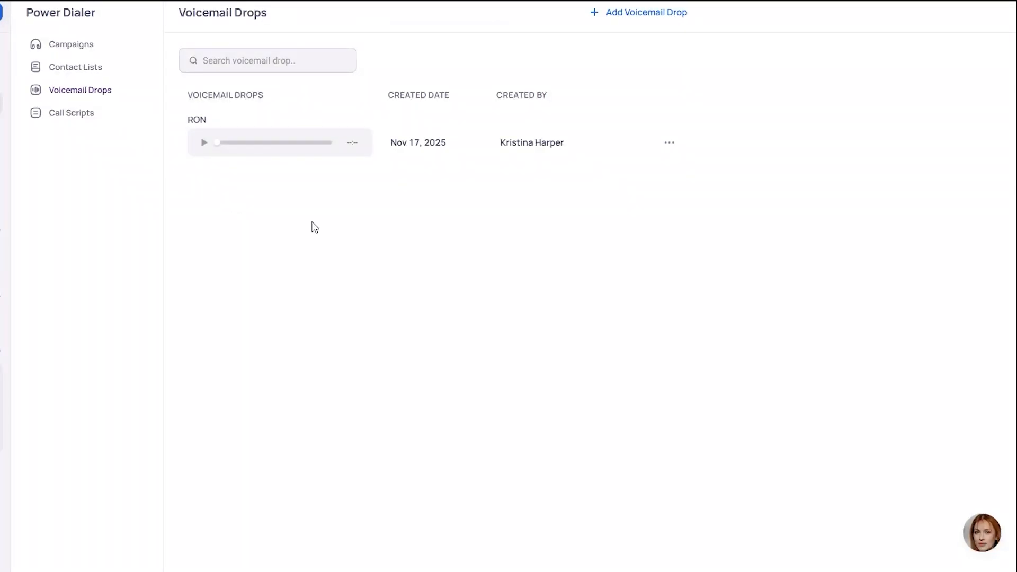
- Start a new Power Dialer call script titled CALL SCRIPT
{"action": "left_click", "coordinate": [85, 120]}
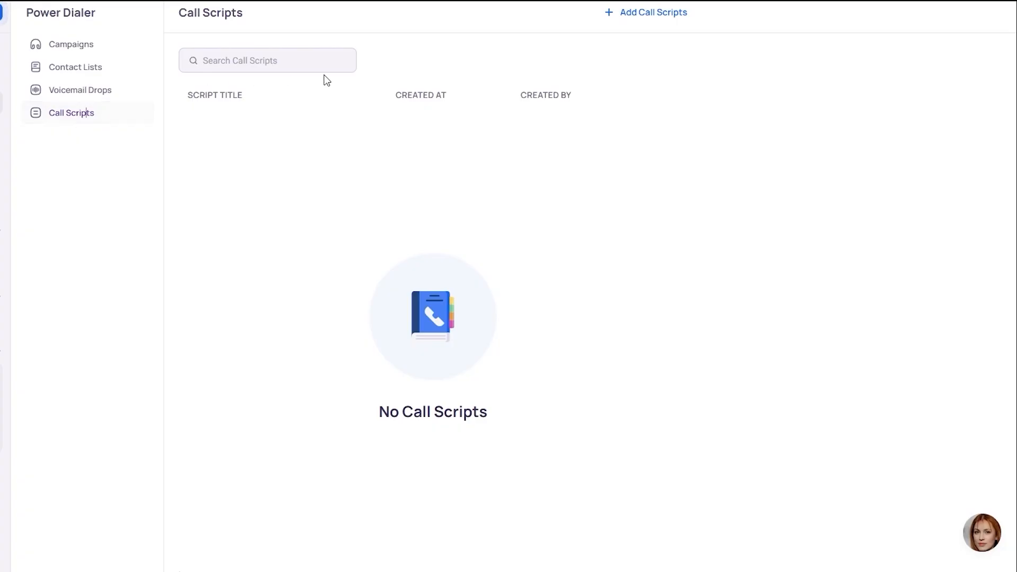
{"action": "left_click", "coordinate": [638, 14]}
{"action": "left_click", "coordinate": [330, 225]}
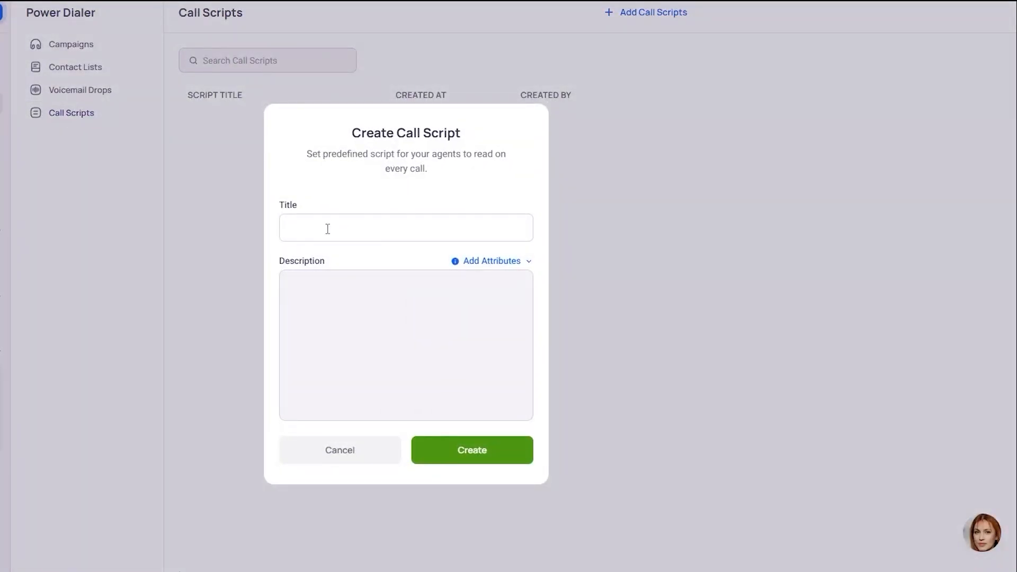
{"action": "type", "text": "CALL SCRIPT"}
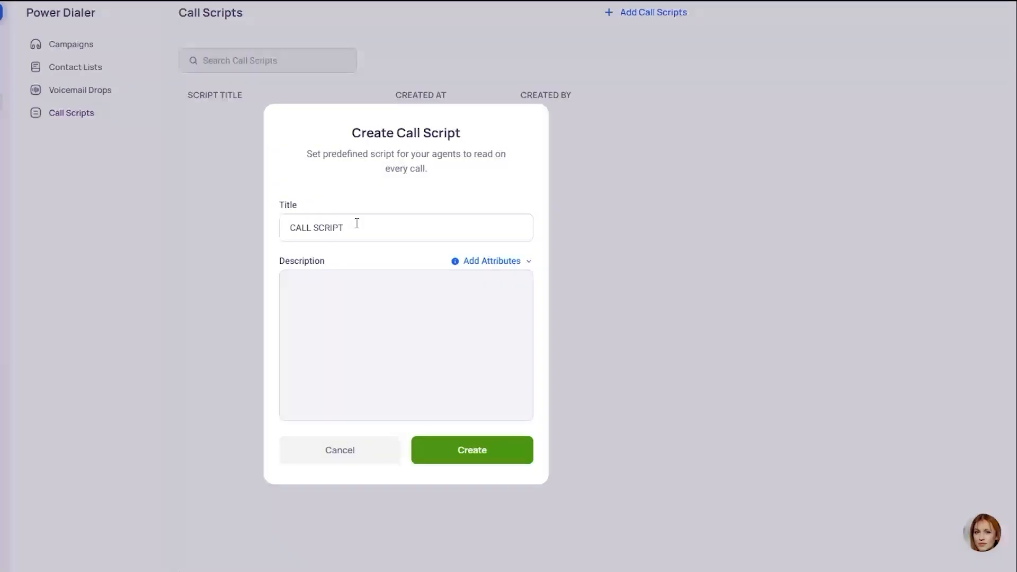
{"action": "left_click", "coordinate": [294, 273]}
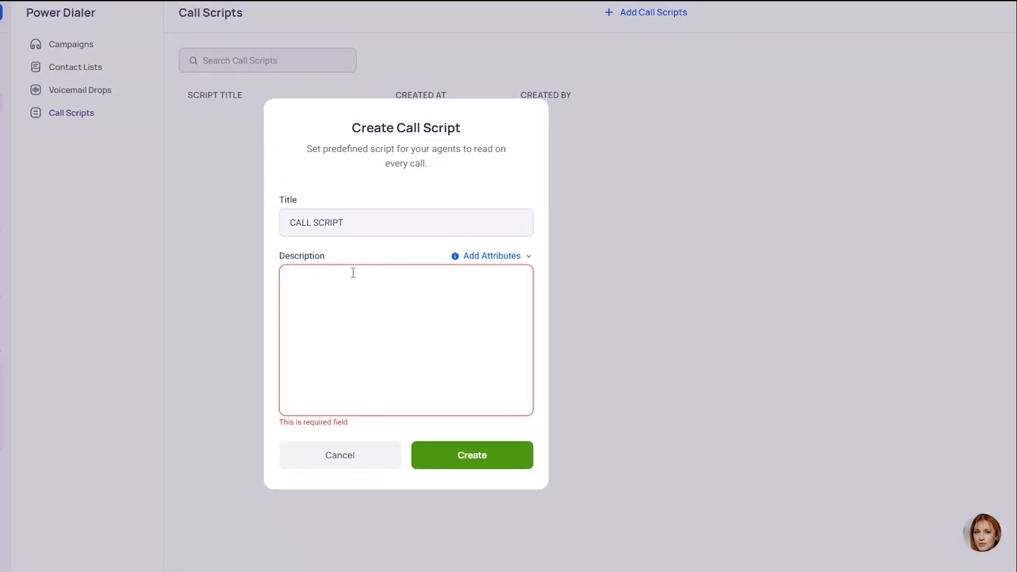
- Try the NAME and NUMBER attributes in the script description, clear them and create the call script
{"action": "left_click", "coordinate": [512, 258]}
{"action": "left_click", "coordinate": [472, 282]}
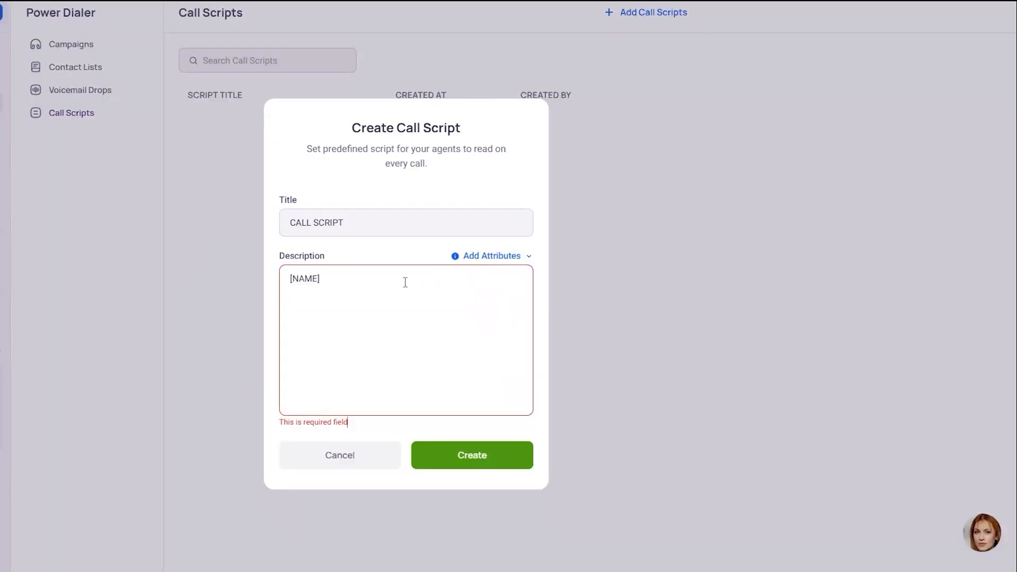
{"action": "left_click", "coordinate": [517, 261]}
{"action": "left_click", "coordinate": [488, 300]}
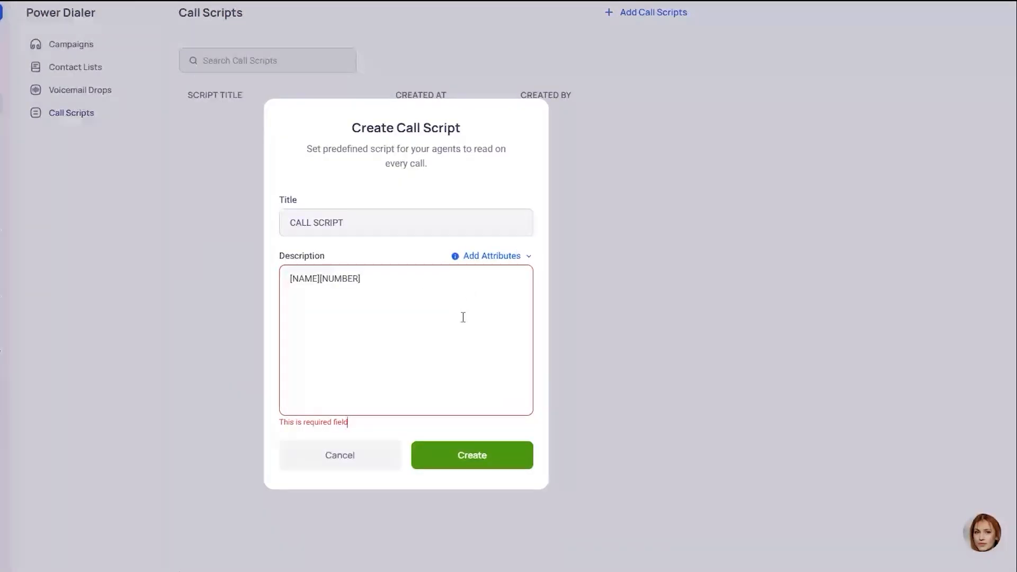
{"action": "left_click_drag", "start_coordinate": [420, 285], "coordinate": [250, 292]}
{"action": "key", "text": "BackSpace"}
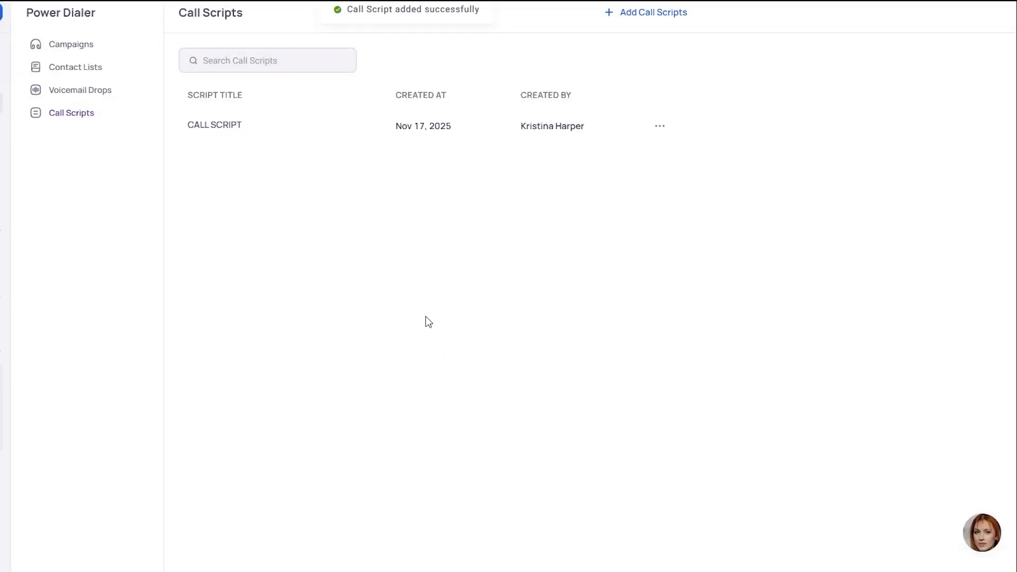
- Start a new campaign named B2B SALES CALL and choose B2B CALLS LIST as its contact list
{"action": "left_click", "coordinate": [82, 49]}
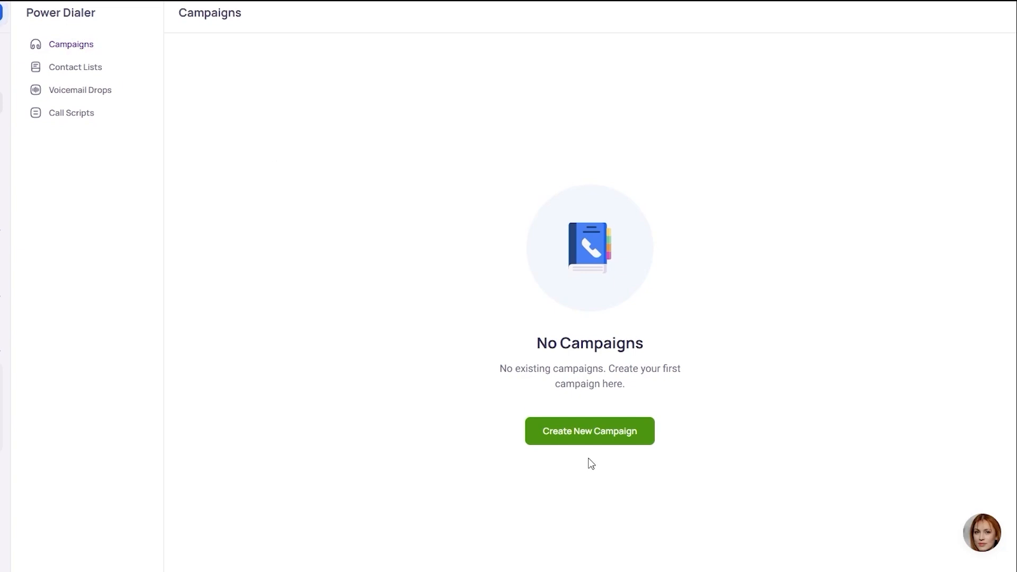
{"action": "left_click", "coordinate": [603, 439]}
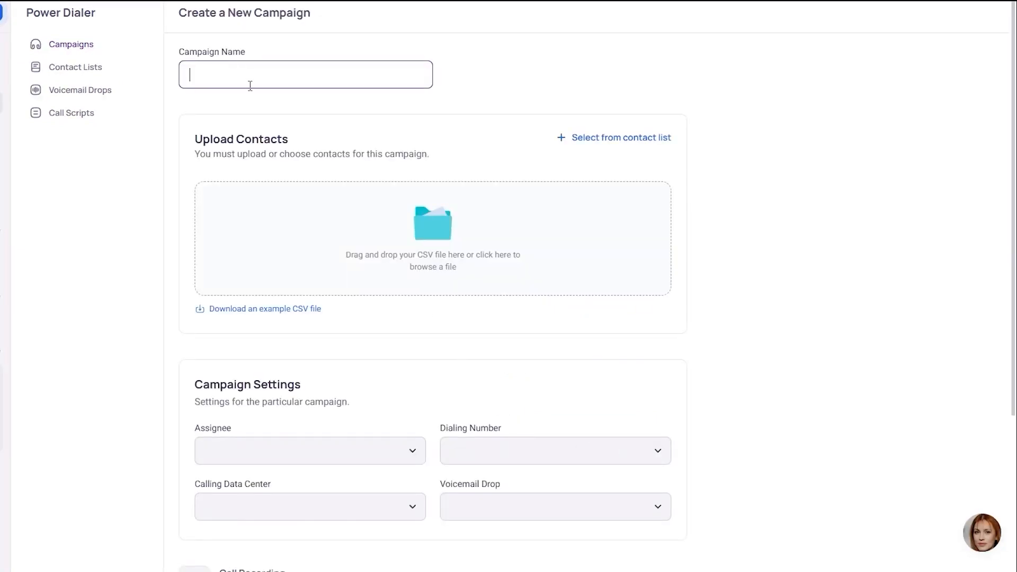
{"action": "type", "text": "B2B SALES CALL"}
{"action": "left_click", "coordinate": [614, 137]}
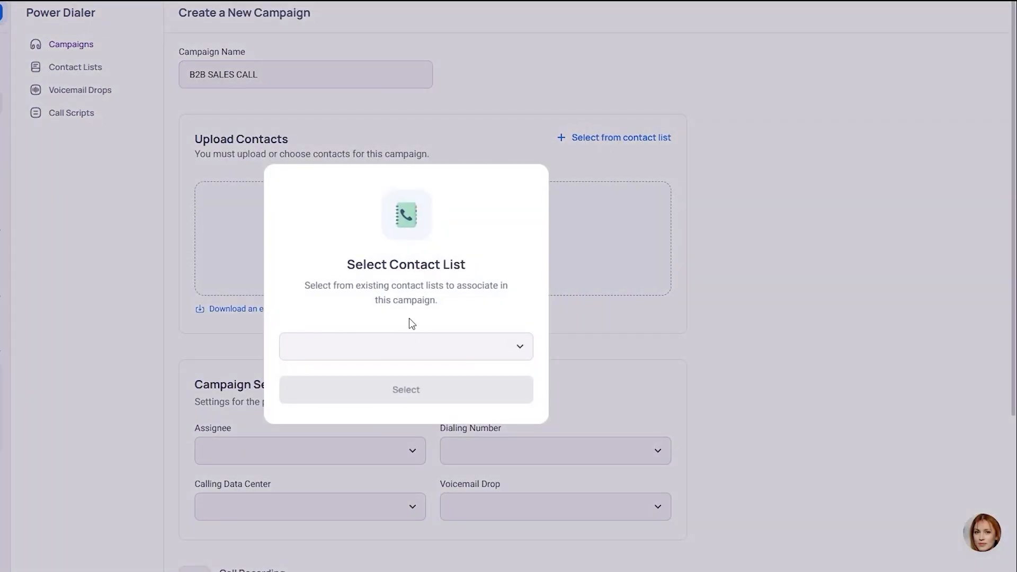
{"action": "left_click", "coordinate": [415, 348]}
{"action": "left_click", "coordinate": [360, 408]}
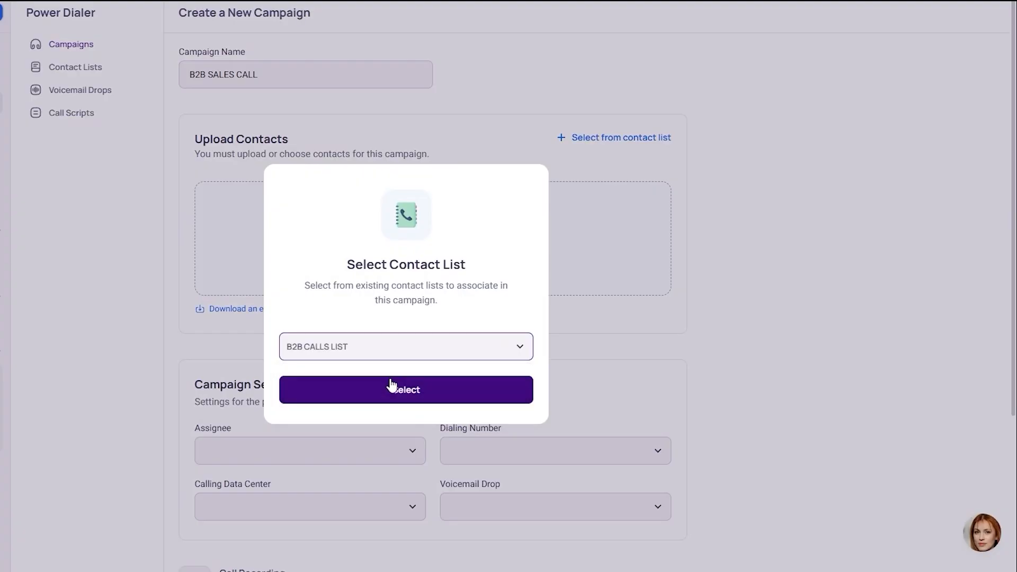
{"action": "left_click", "coordinate": [450, 394]}
- Assign the new campaign to the workspace member, with Test Number for dialing and USA as calling data center
{"action": "left_click", "coordinate": [257, 363]}
{"action": "left_click", "coordinate": [254, 392]}
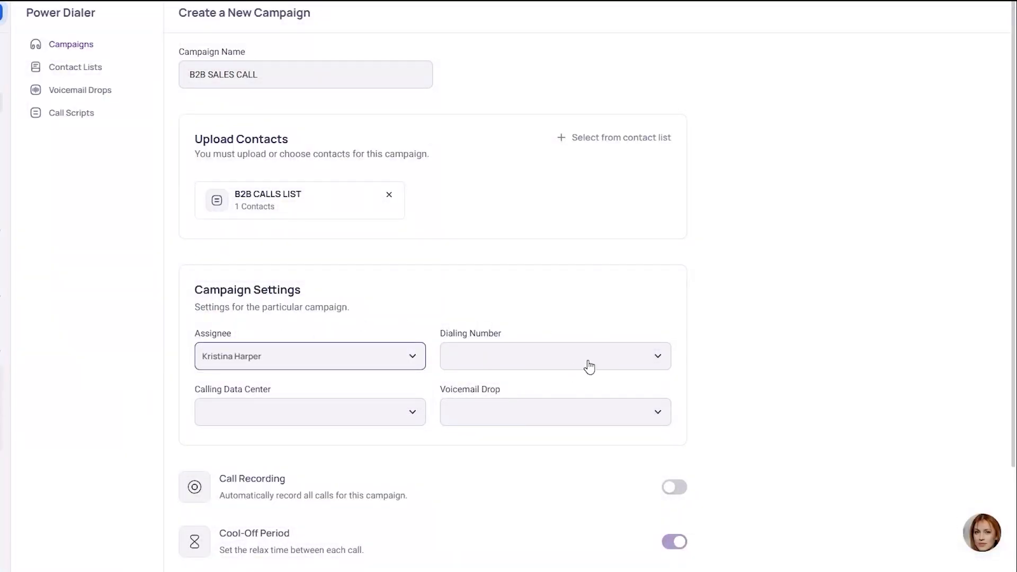
{"action": "left_click", "coordinate": [588, 362]}
{"action": "left_click", "coordinate": [478, 392]}
{"action": "left_click", "coordinate": [386, 411]}
{"action": "left_click", "coordinate": [275, 449]}
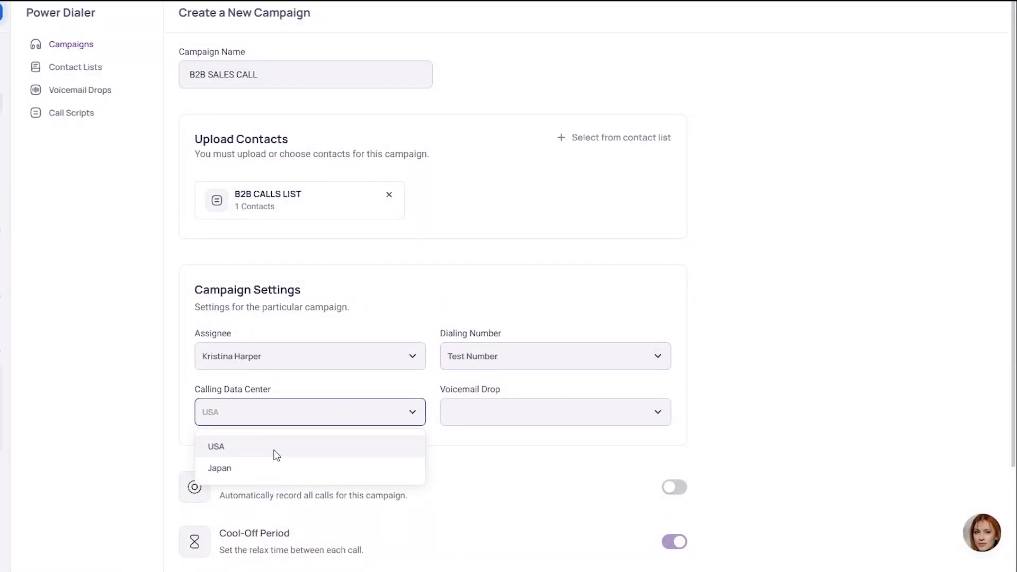
- Choose RON as the campaign's voicemail drop and enable call recording
{"action": "left_click", "coordinate": [543, 419]}
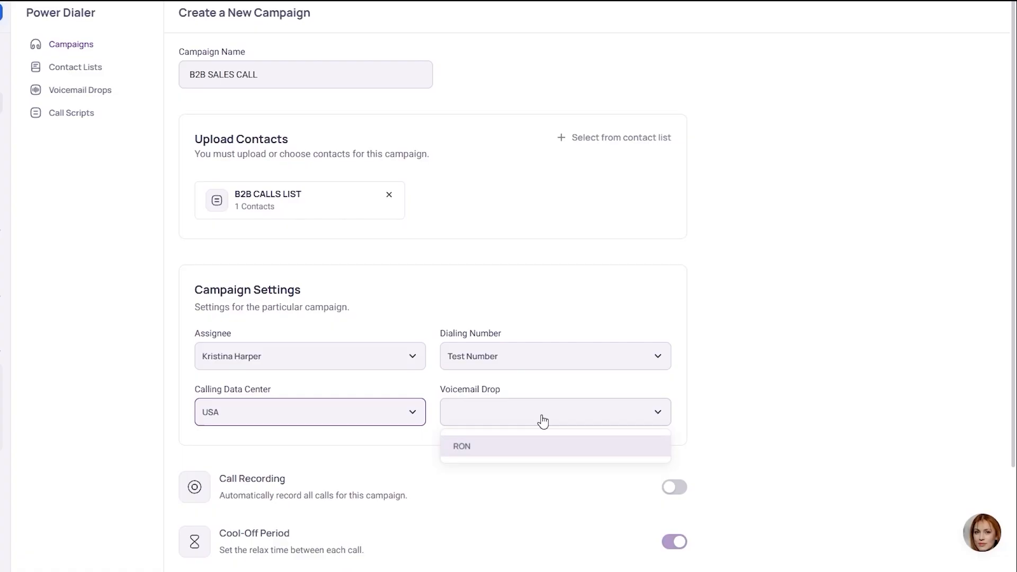
{"action": "left_click", "coordinate": [509, 453]}
{"action": "scroll", "coordinate": [200, 318], "scroll_direction": "down", "scroll_amount": 3}
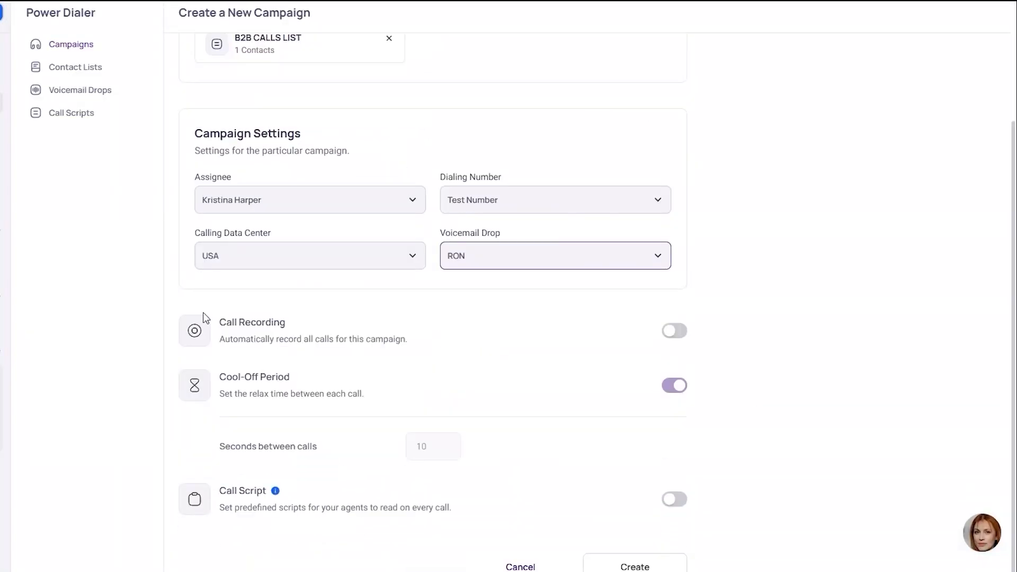
{"action": "left_click", "coordinate": [669, 332]}
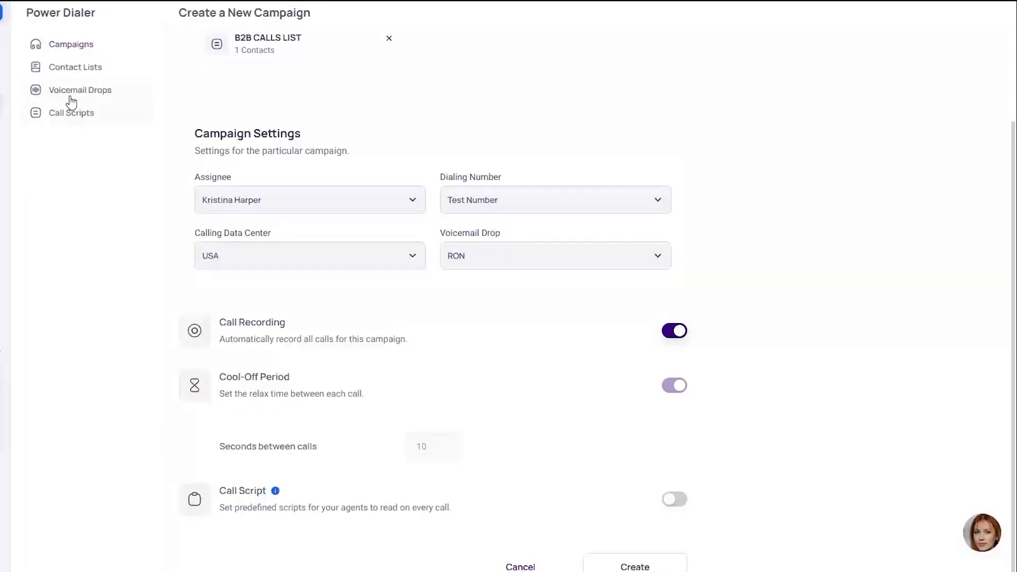
- Enable the campaign's Call Script option with CALL SCRIPT selected, and switch the option off again
{"action": "left_click", "coordinate": [674, 499]}
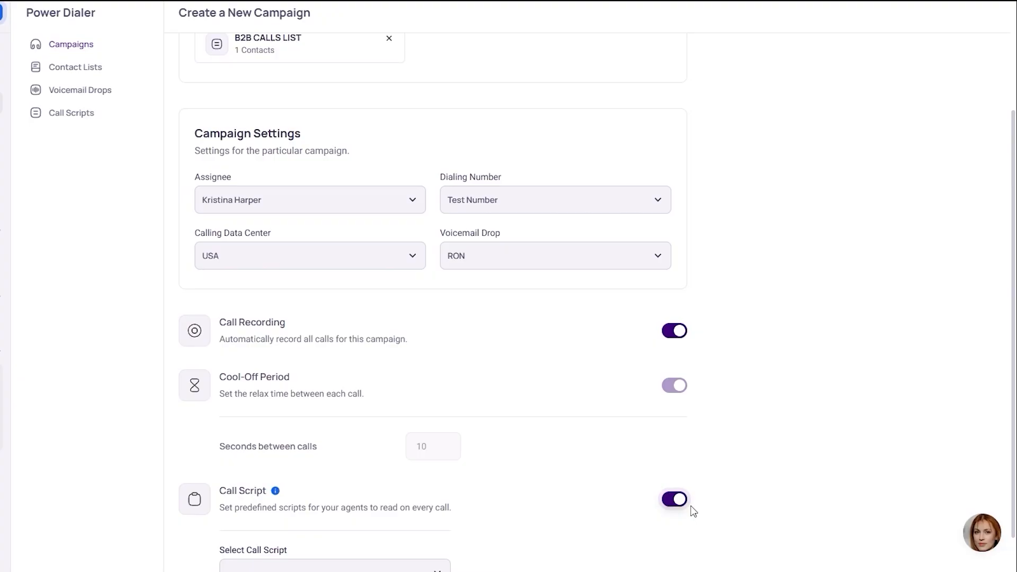
{"action": "scroll", "coordinate": [700, 511], "scroll_direction": "down", "scroll_amount": 1}
{"action": "left_click", "coordinate": [387, 509]}
{"action": "left_click", "coordinate": [313, 541]}
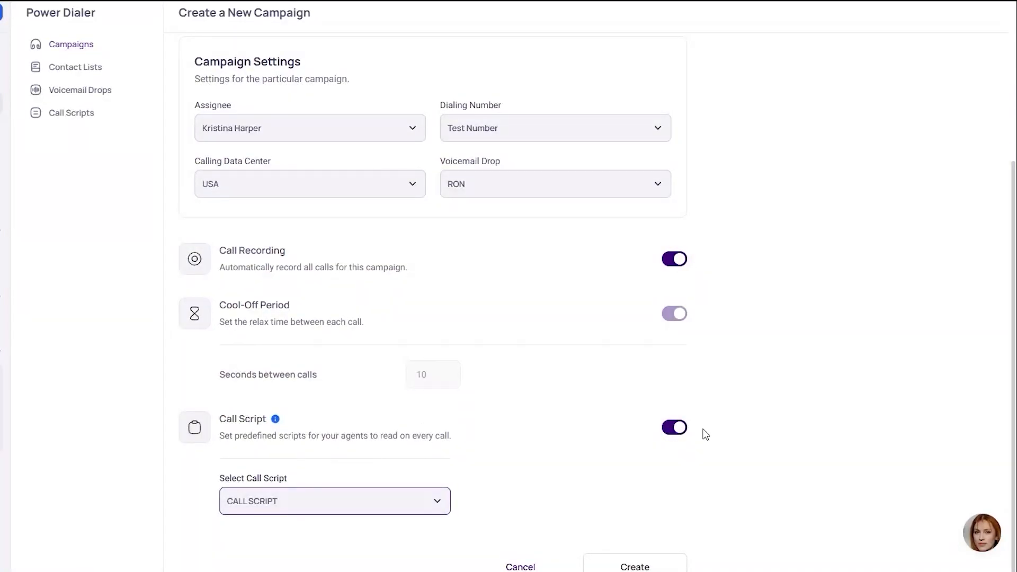
{"action": "left_click", "coordinate": [679, 430]}
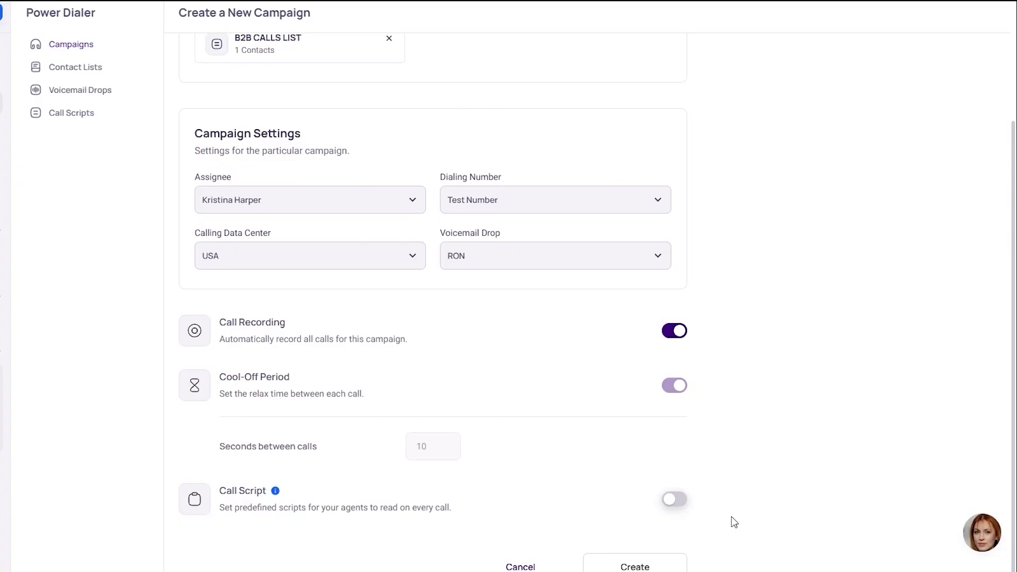
- Create the B2B SALES CALL campaign and start it from the campaign list
{"action": "left_click", "coordinate": [638, 562]}
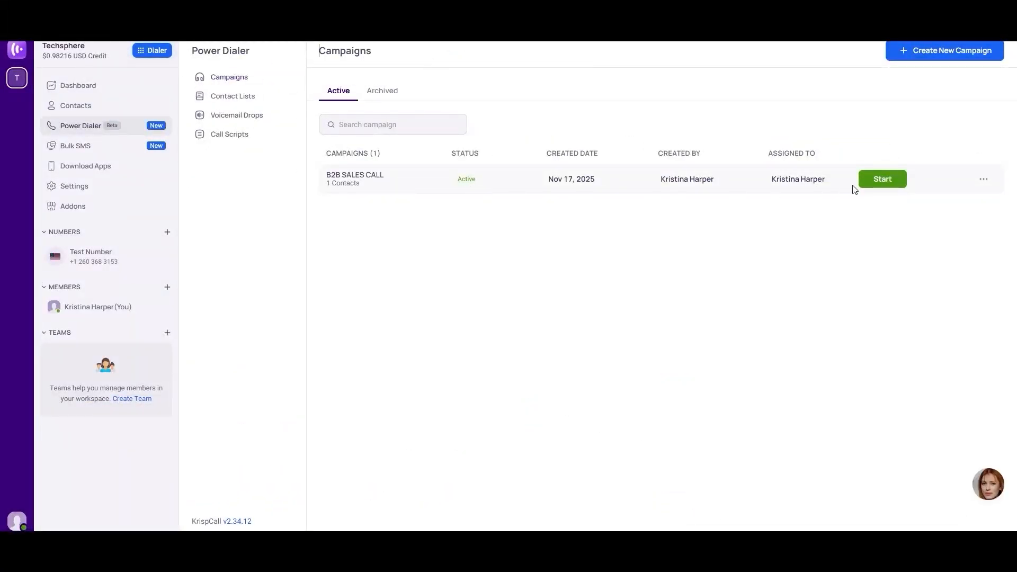
{"action": "left_click", "coordinate": [888, 184]}
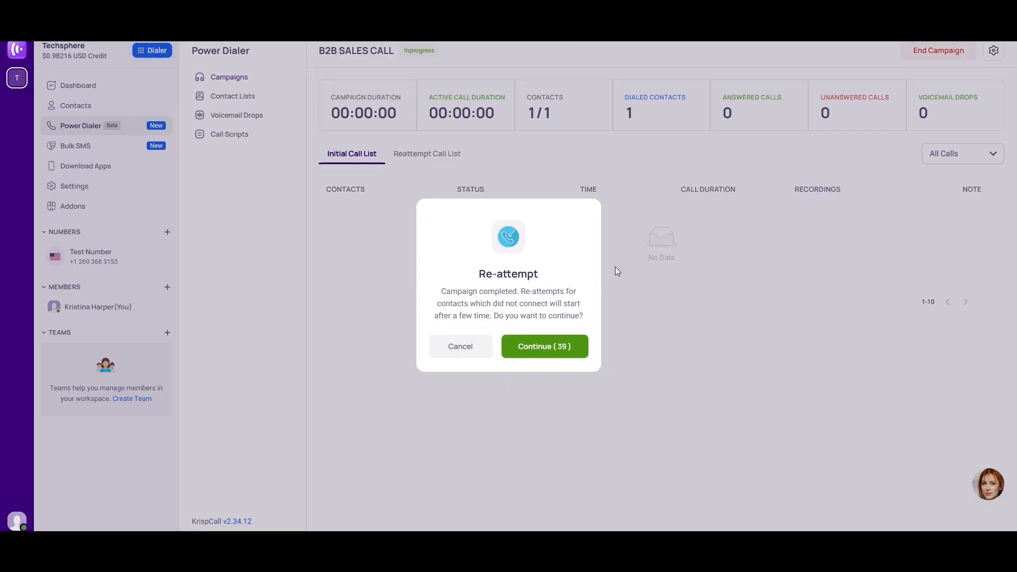
- Decline the re-attempt of unconnected contacts and open the campaign's settings summary
{"action": "left_click", "coordinate": [460, 347]}
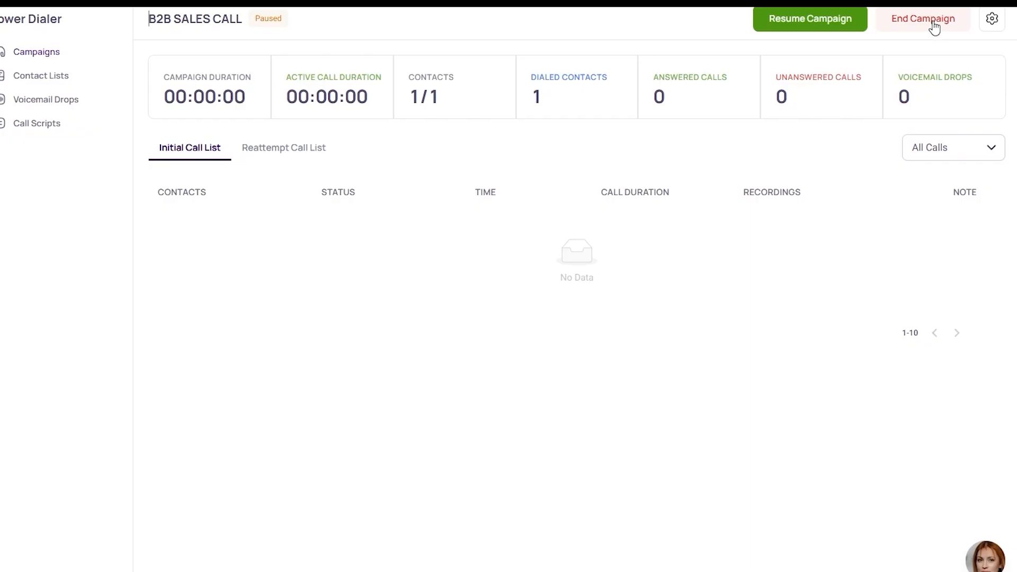
{"action": "left_click", "coordinate": [992, 21]}
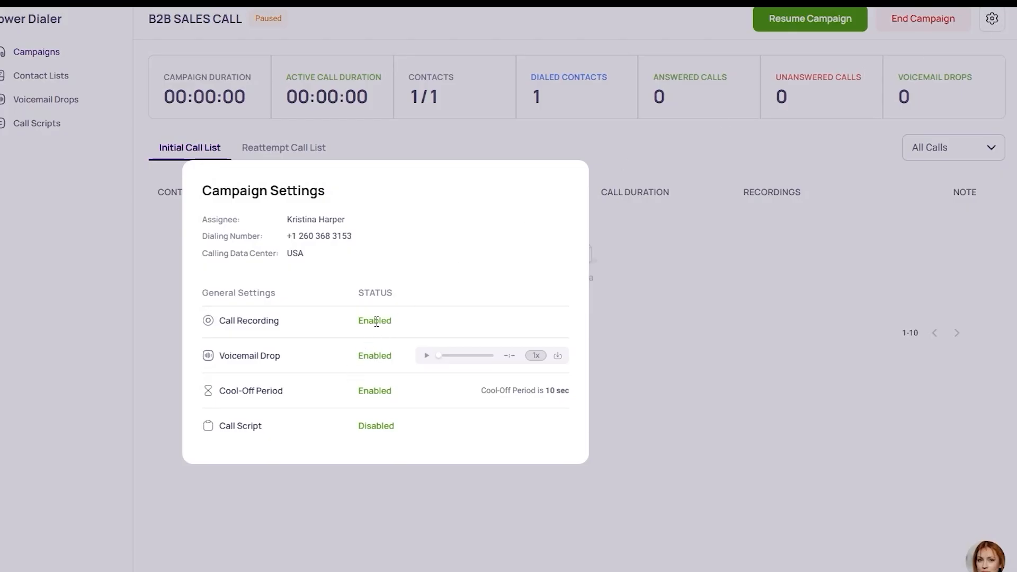
- Close the campaign settings summary, view the Reattempt Call List, return to the Initial Call List and close the dial pad
{"action": "left_click", "coordinate": [755, 427]}
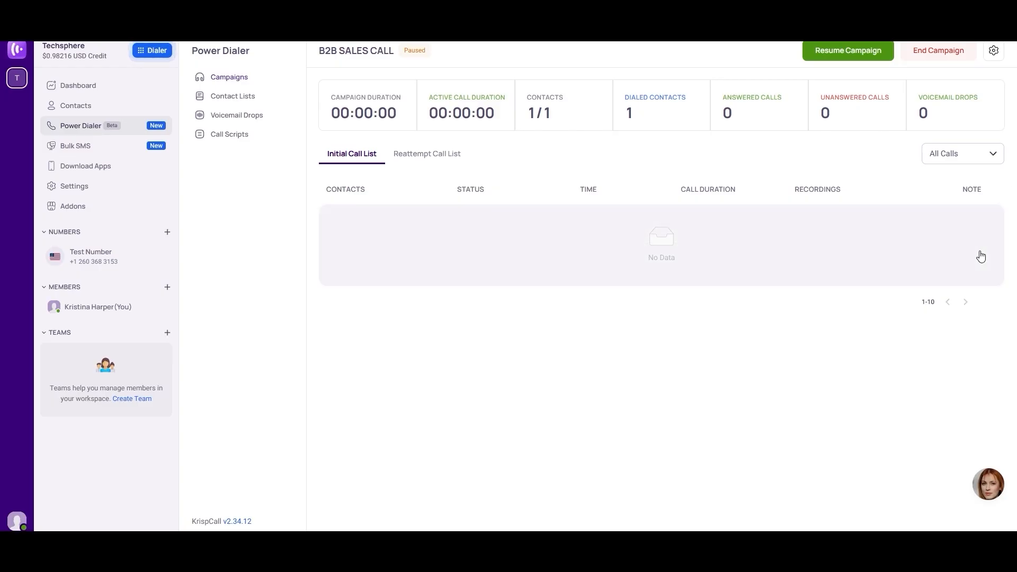
{"action": "left_click", "coordinate": [444, 155]}
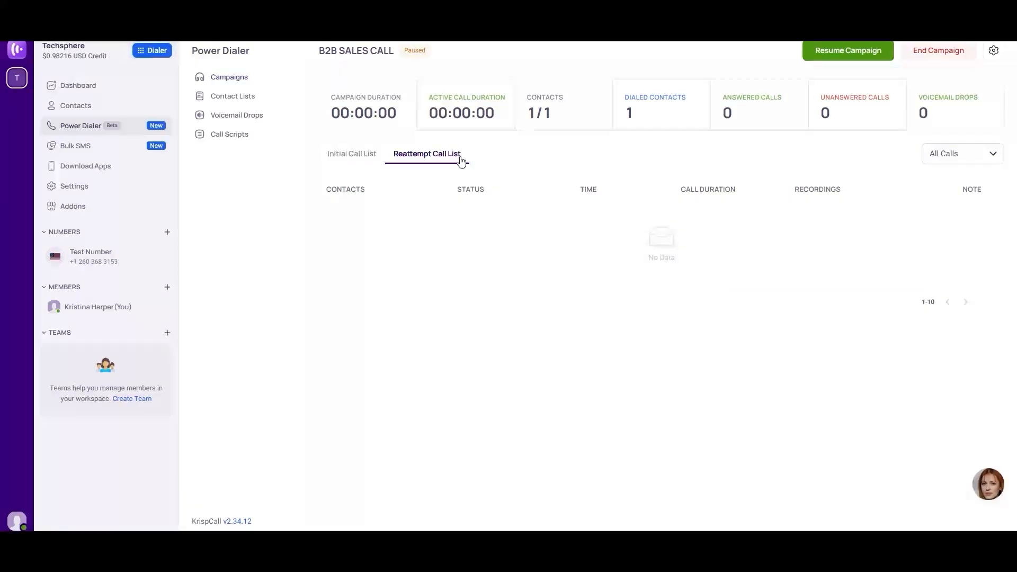
{"action": "left_click", "coordinate": [340, 158]}
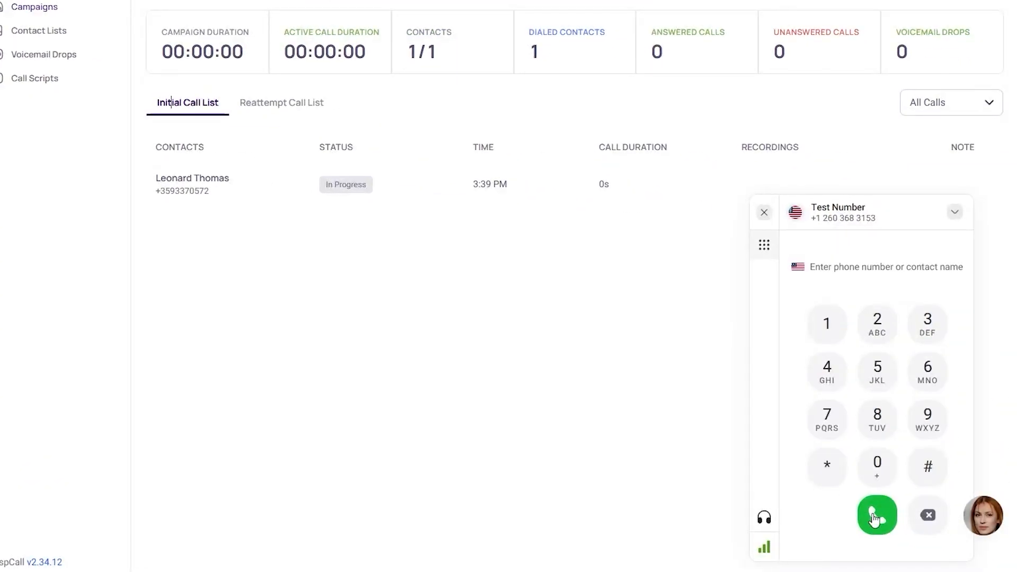
{"action": "left_click", "coordinate": [765, 213]}
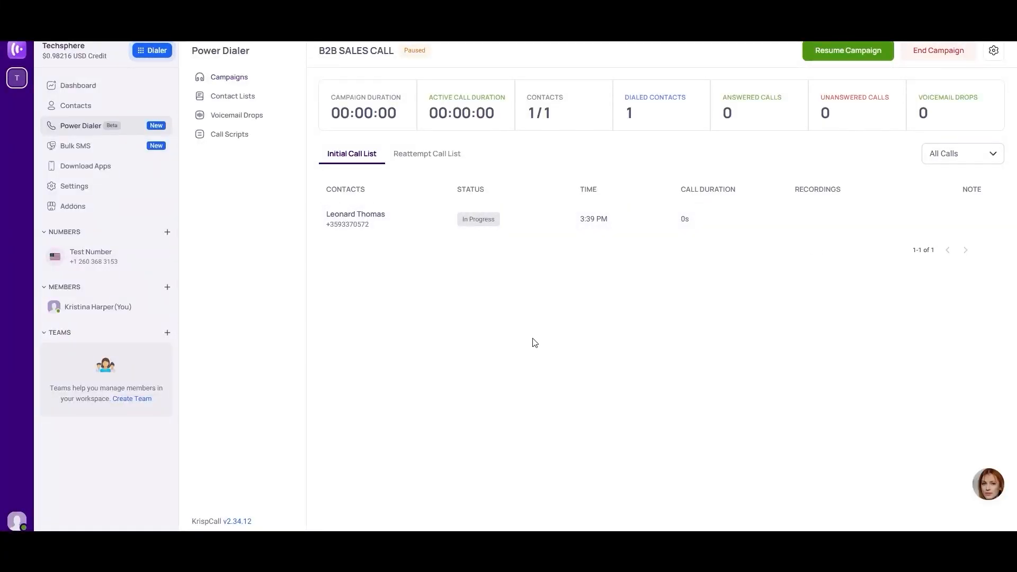
- Open Bulk SMS and look through its Contact Lists and SMS Templates before returning to SMS Campaigns
{"action": "left_click", "coordinate": [75, 146]}
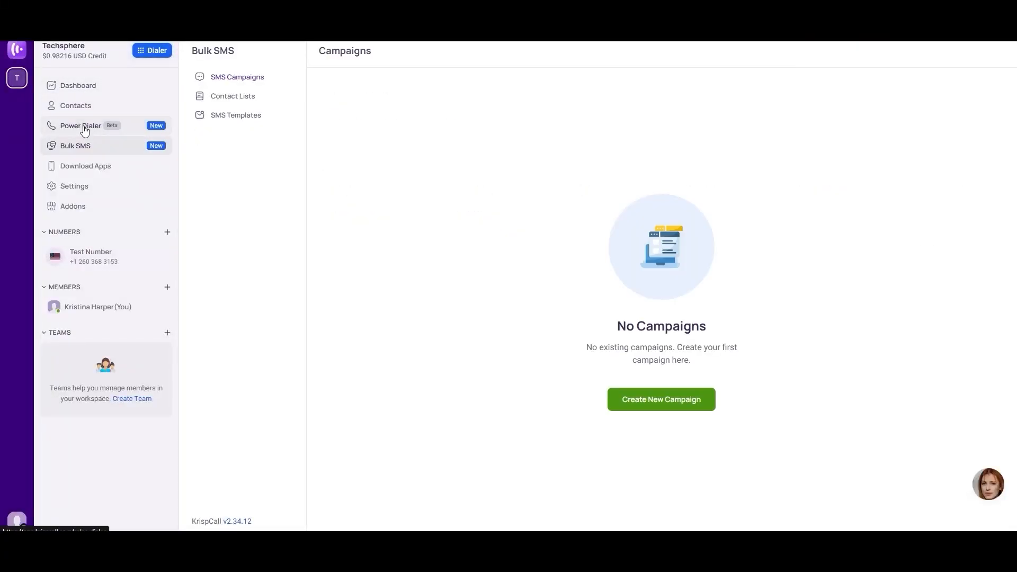
{"action": "left_click_drag", "start_coordinate": [83, 126], "coordinate": [91, 154]}
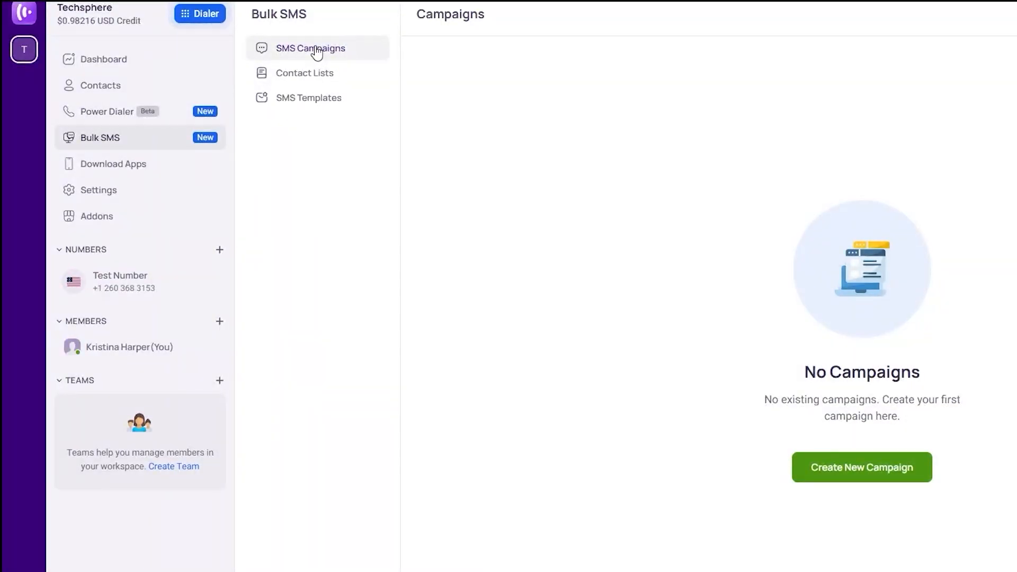
{"action": "left_click", "coordinate": [319, 73]}
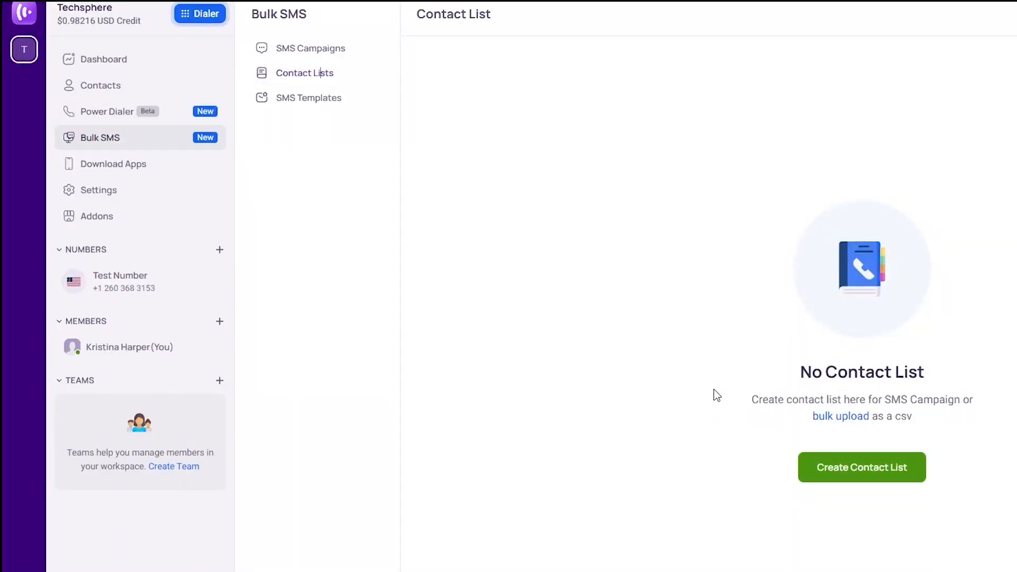
{"action": "left_click", "coordinate": [301, 110]}
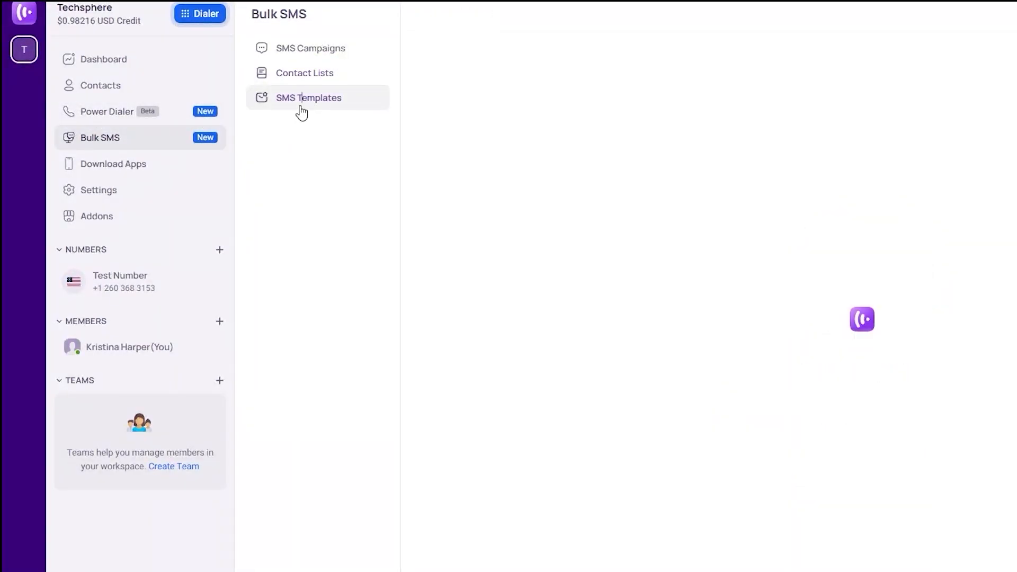
{"action": "left_click", "coordinate": [311, 52]}
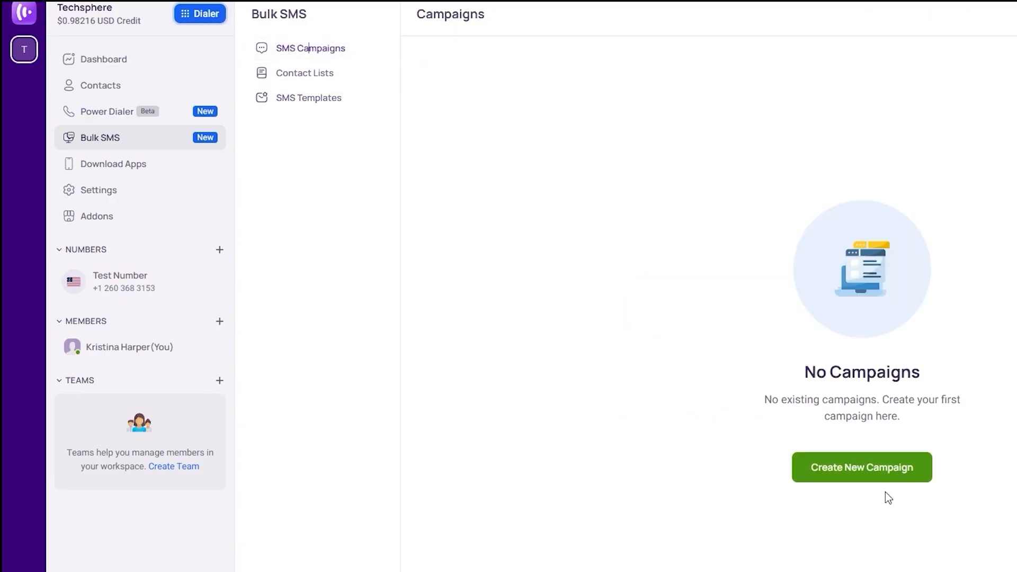
- Open a new SMS campaign form and review its contact upload, message and campaign settings sections
{"action": "left_click", "coordinate": [866, 474]}
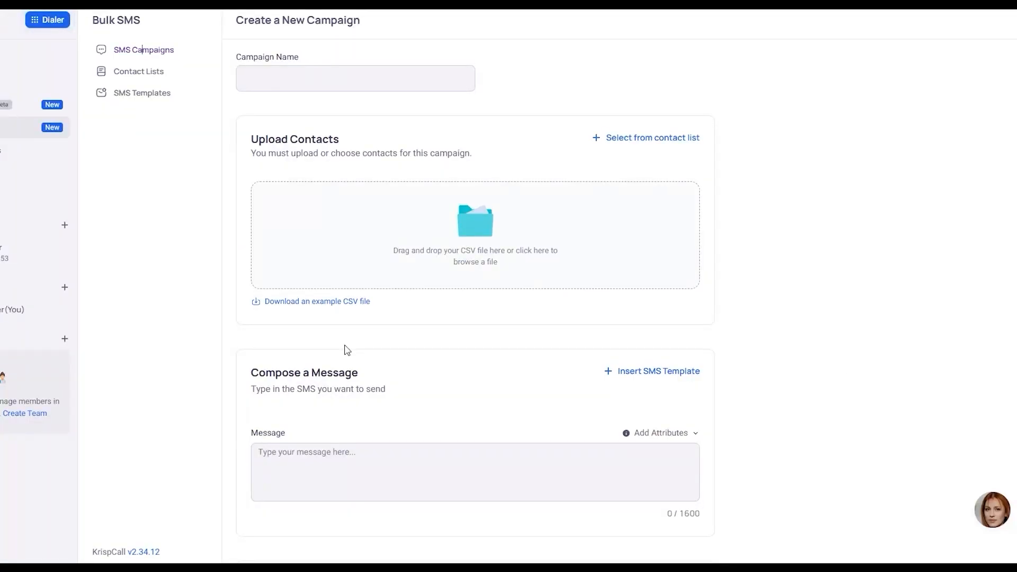
{"action": "scroll", "coordinate": [346, 351], "scroll_direction": "down", "scroll_amount": 1}
{"action": "scroll", "coordinate": [345, 351], "scroll_direction": "down", "scroll_amount": 1}
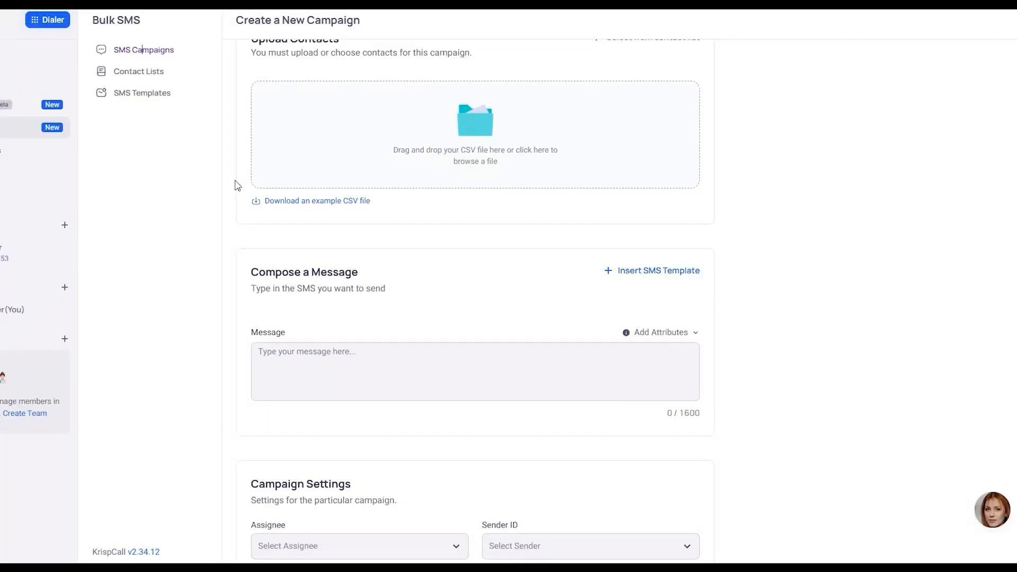
- Check the Bulk SMS contact lists, then reopen the new SMS campaign form and view its Assignee and Sender ID settings
{"action": "left_click", "coordinate": [126, 70]}
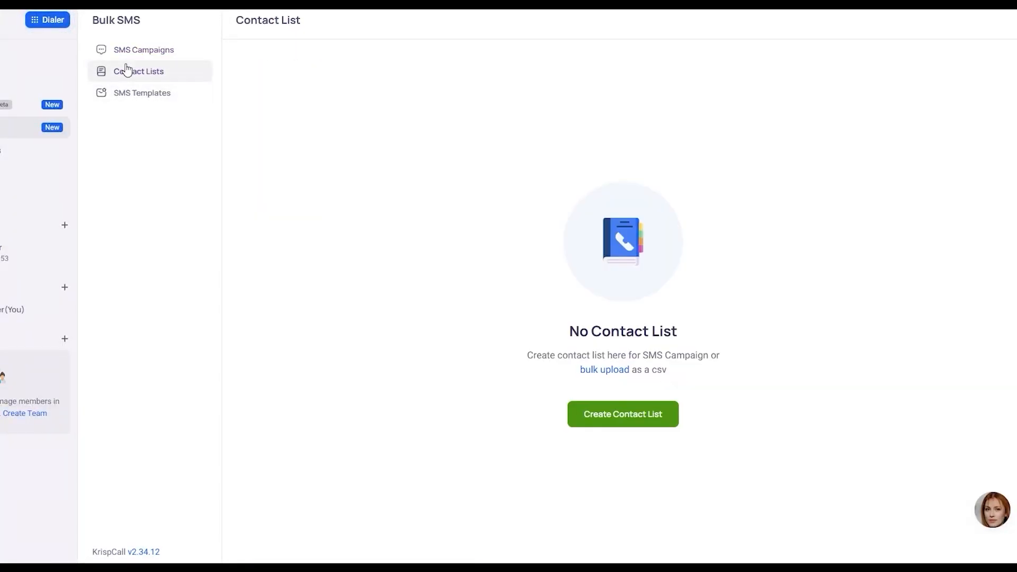
{"action": "left_click", "coordinate": [153, 53]}
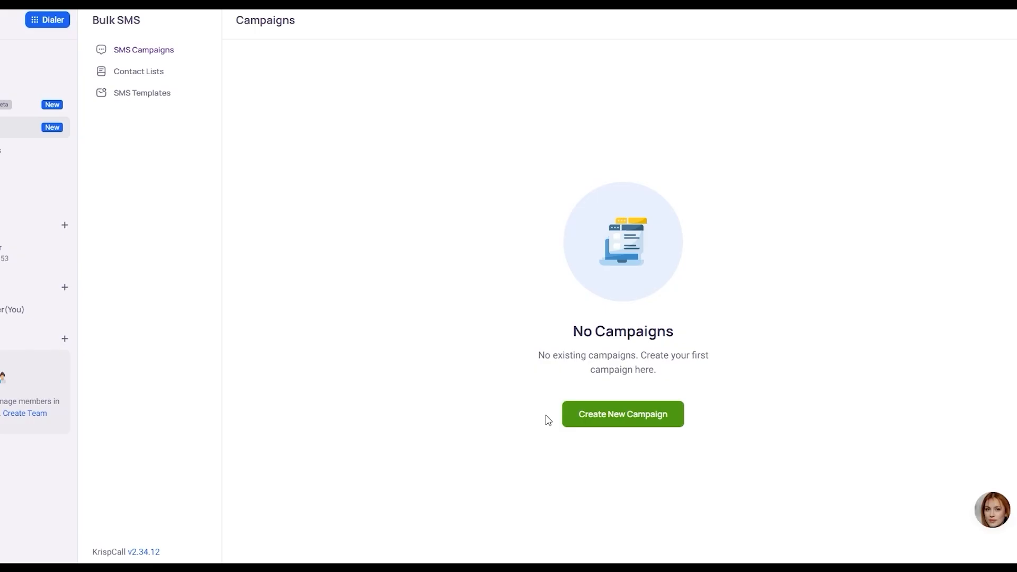
{"action": "left_click", "coordinate": [584, 416]}
{"action": "scroll", "coordinate": [585, 416], "scroll_direction": "down", "scroll_amount": 4}
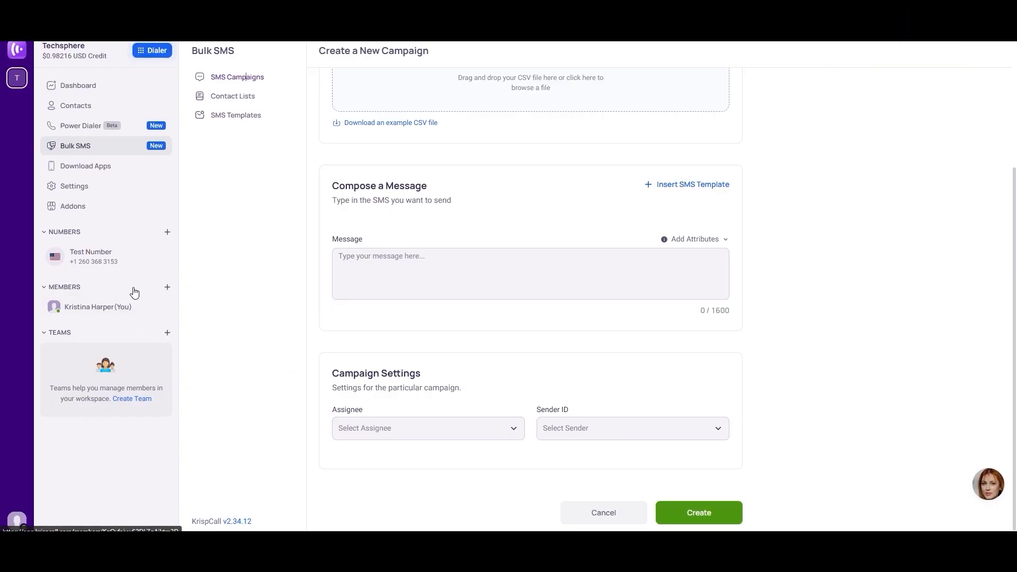
- Start purchasing a new phone number and choose the VOIP type
{"action": "left_click", "coordinate": [168, 232]}
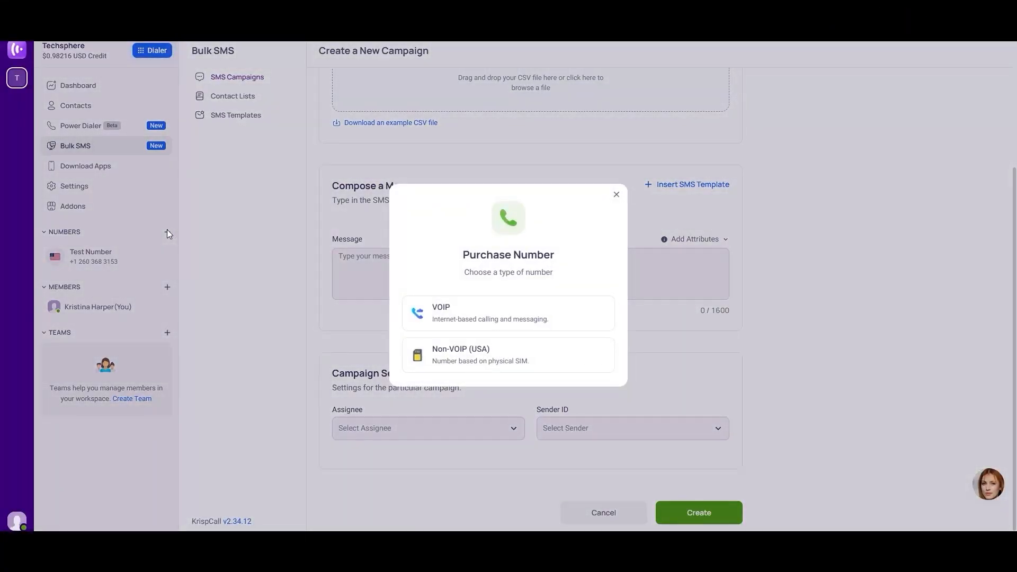
{"action": "left_click", "coordinate": [616, 197]}
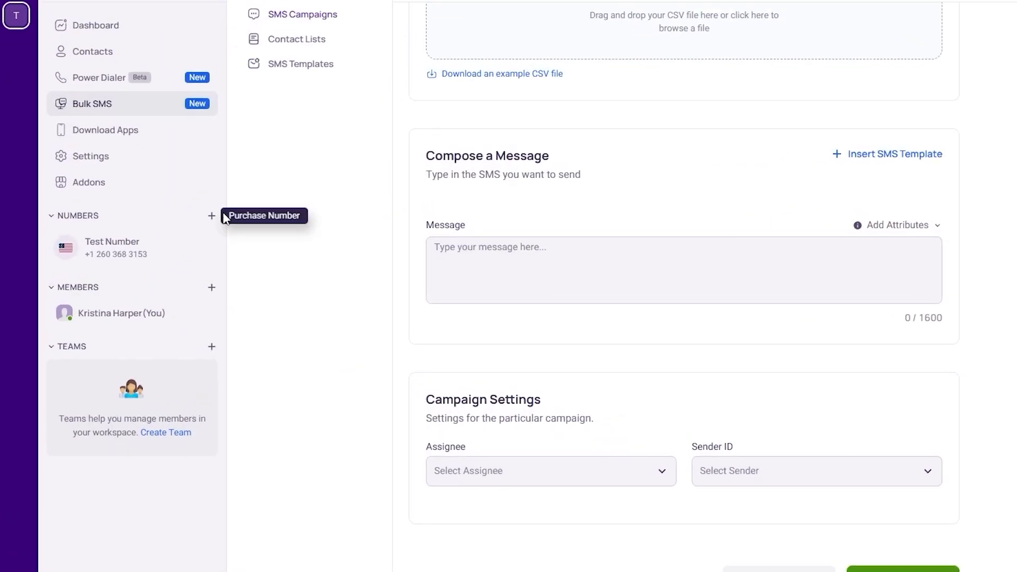
{"action": "left_click", "coordinate": [213, 217]}
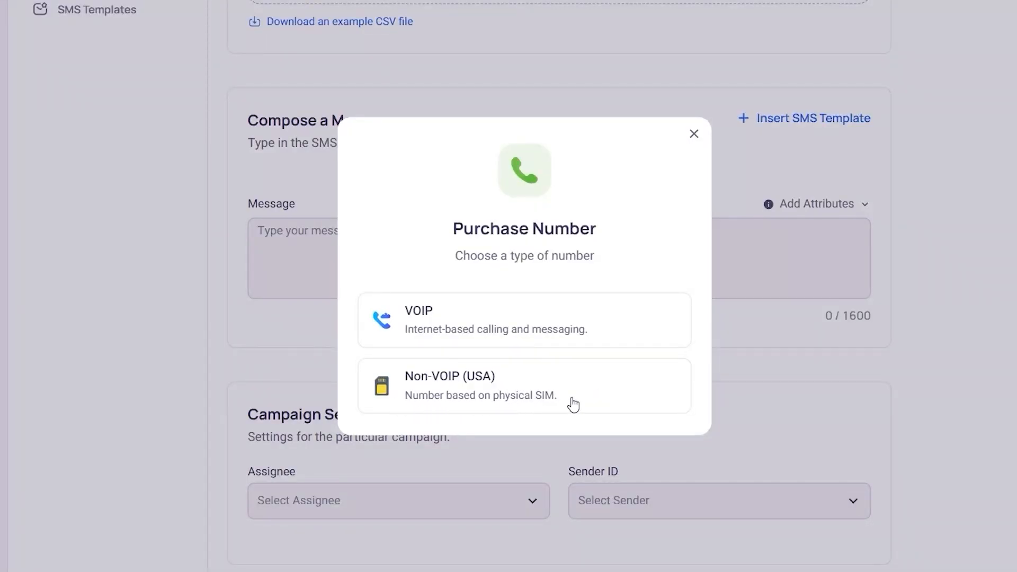
{"action": "left_click", "coordinate": [477, 324]}
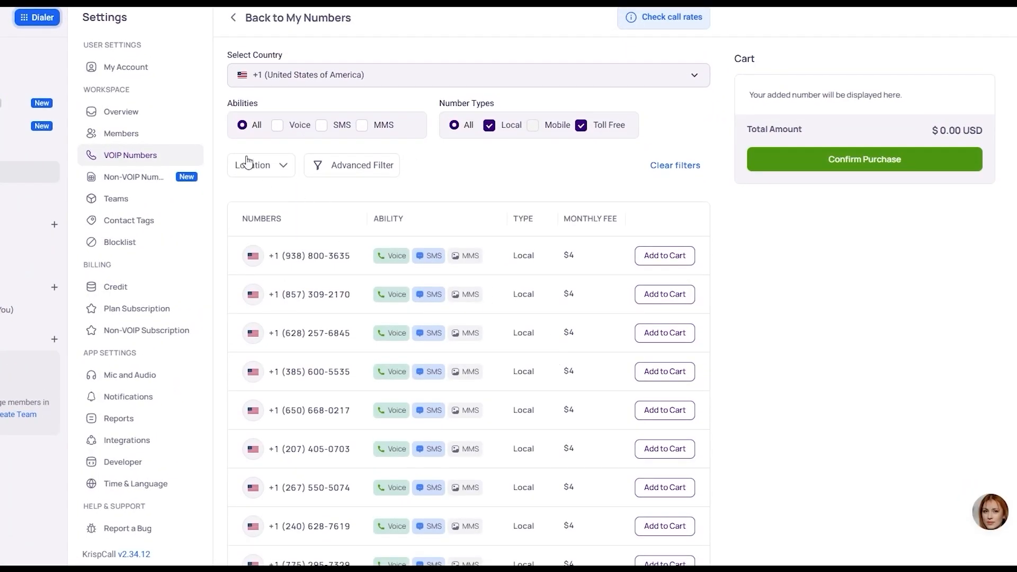
- Set the location filter for available United States numbers to Adams
{"action": "left_click", "coordinate": [267, 168]}
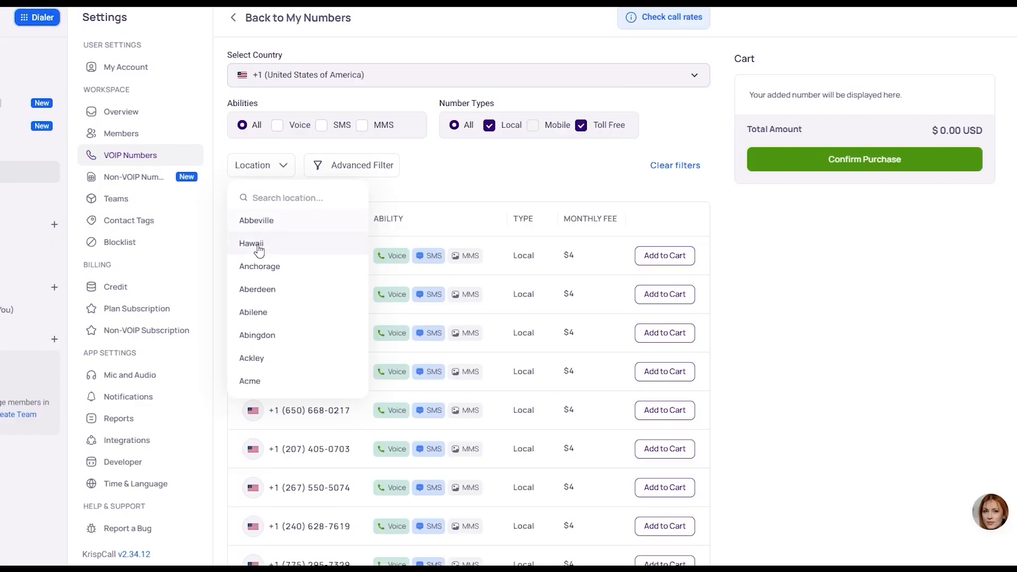
{"action": "scroll", "coordinate": [271, 329], "scroll_direction": "down", "scroll_amount": 3}
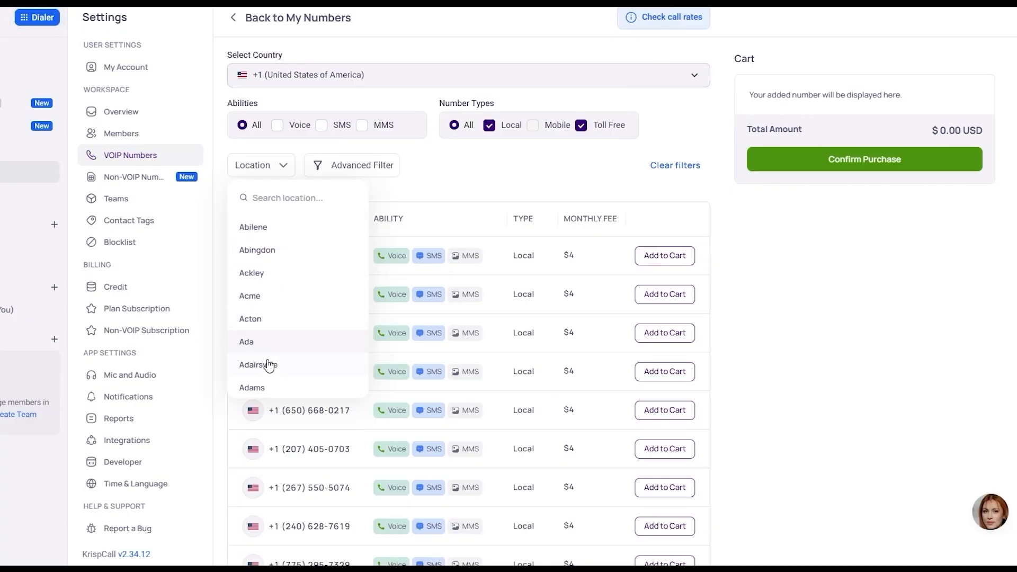
{"action": "left_click", "coordinate": [262, 388]}
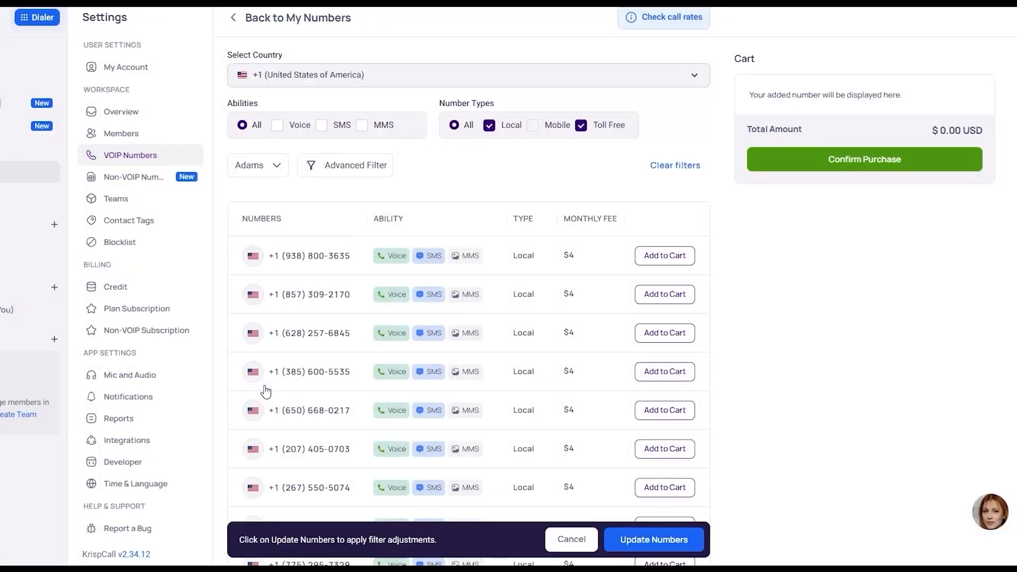
- Expand the advanced filter options and look through the listed numbers with their abilities, types and monthly fees
{"action": "left_click", "coordinate": [364, 165]}
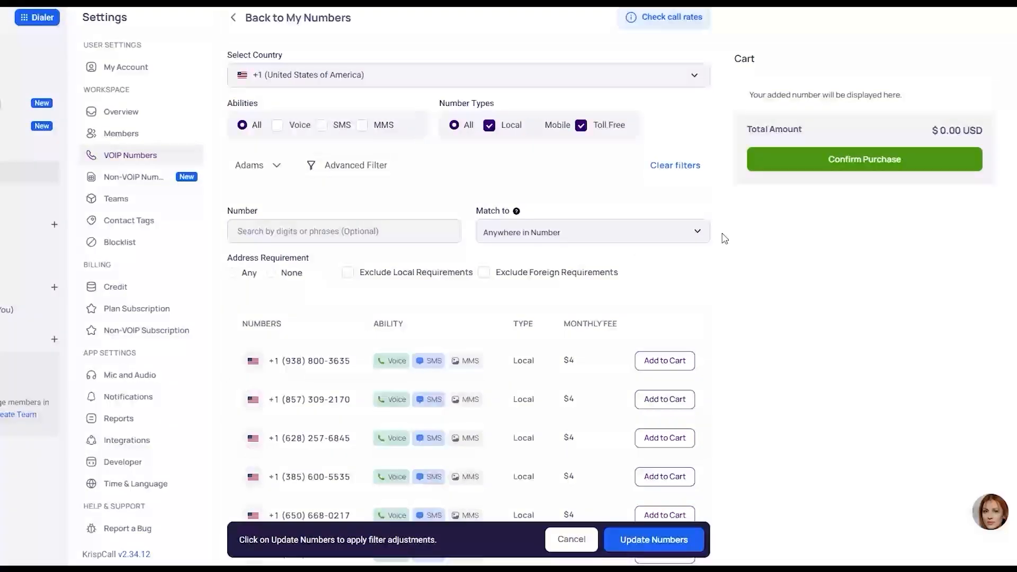
{"action": "scroll", "coordinate": [598, 270], "scroll_direction": "down", "scroll_amount": 2}
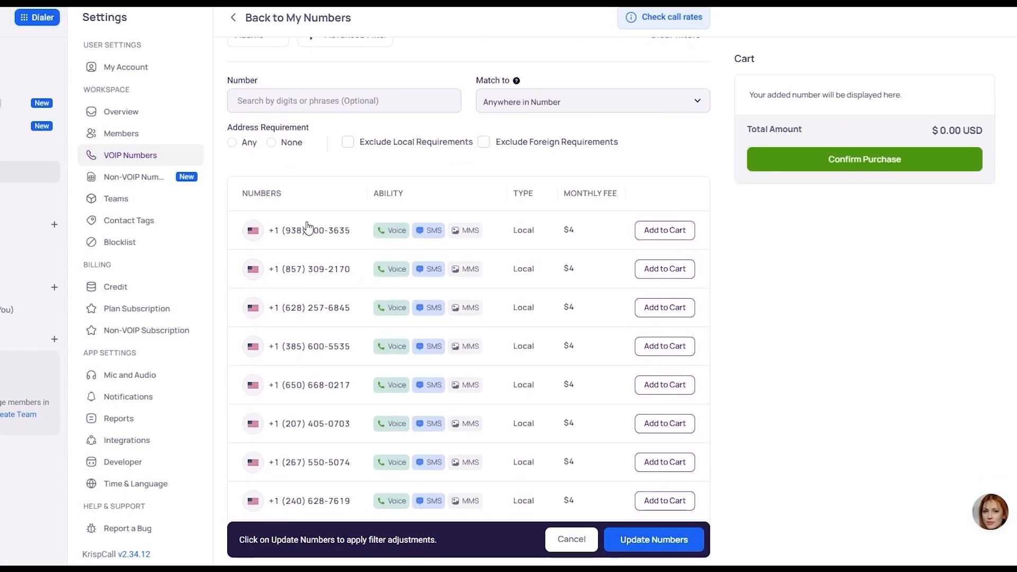
{"action": "scroll", "coordinate": [324, 379], "scroll_direction": "down", "scroll_amount": 1}
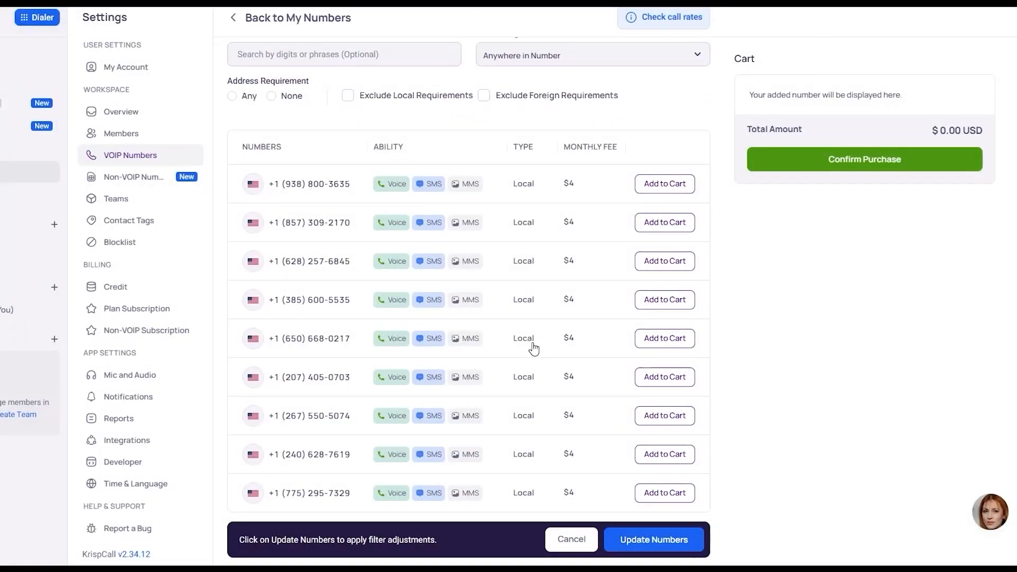
{"action": "scroll", "coordinate": [385, 214], "scroll_direction": "up", "scroll_amount": 1}
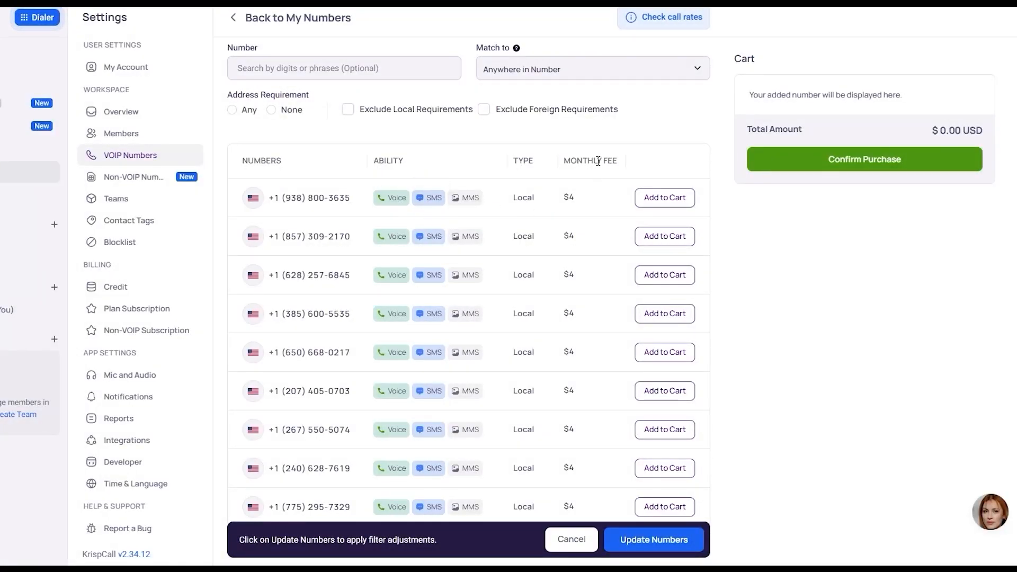
{"action": "scroll", "coordinate": [588, 371], "scroll_direction": "down", "scroll_amount": 1}
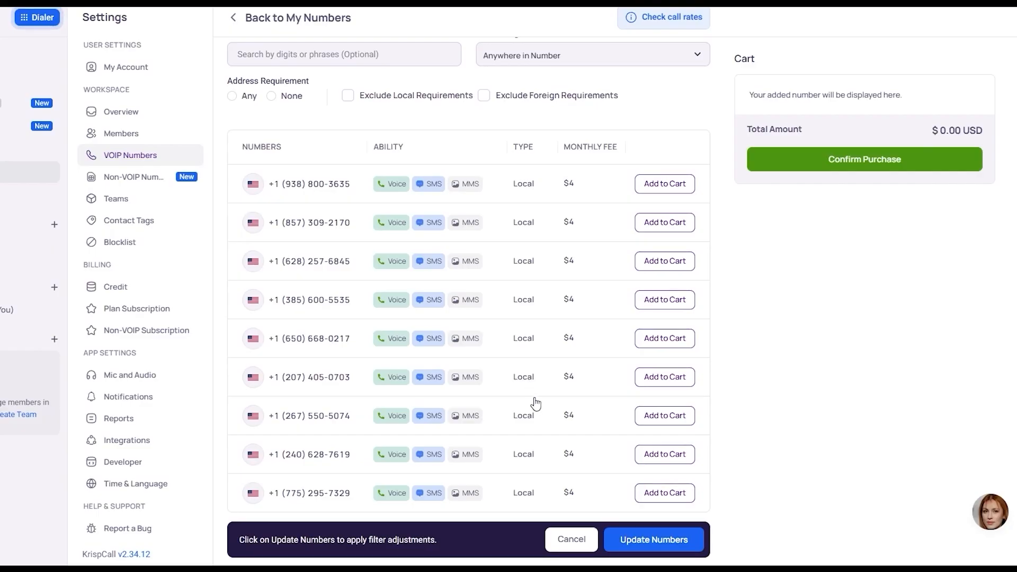
{"action": "scroll", "coordinate": [532, 339], "scroll_direction": "up", "scroll_amount": 3}
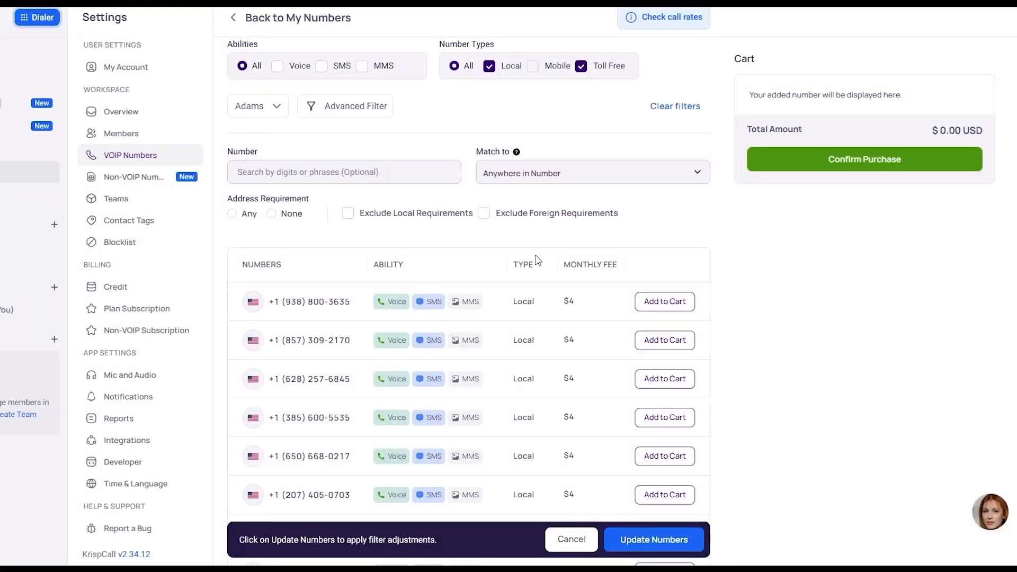
- Switch the Toll Free number type off and on again, and filter the numbers by the Voice ability
{"action": "scroll", "coordinate": [537, 170], "scroll_direction": "up", "scroll_amount": 1}
{"action": "left_click", "coordinate": [581, 108]}
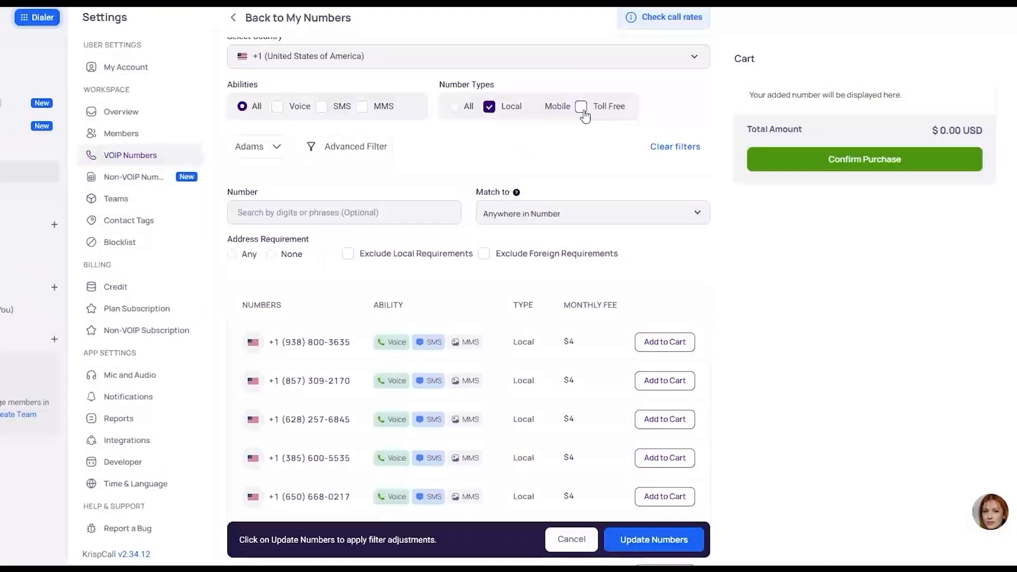
{"action": "scroll", "coordinate": [529, 305], "scroll_direction": "up", "scroll_amount": 1}
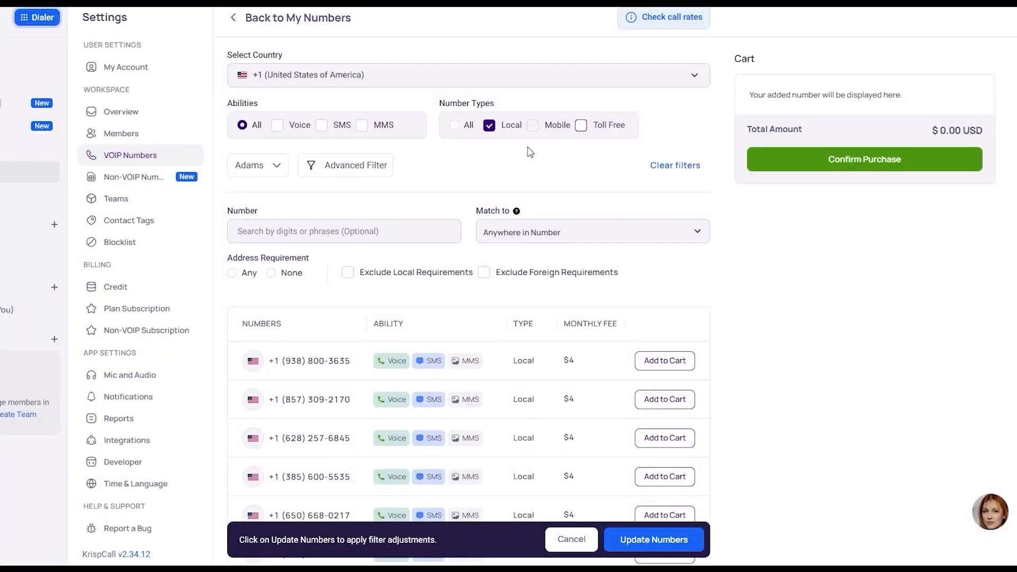
{"action": "left_click", "coordinate": [580, 129]}
{"action": "left_click", "coordinate": [278, 127]}
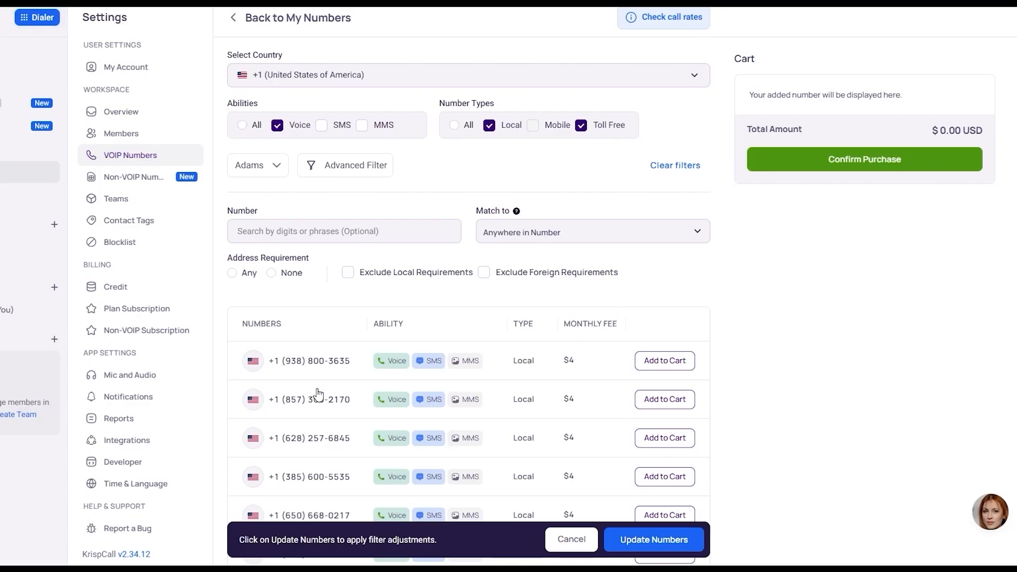
- Set the number search country to +81 (Japan) and check which numbers are available
{"action": "left_click", "coordinate": [522, 75]}
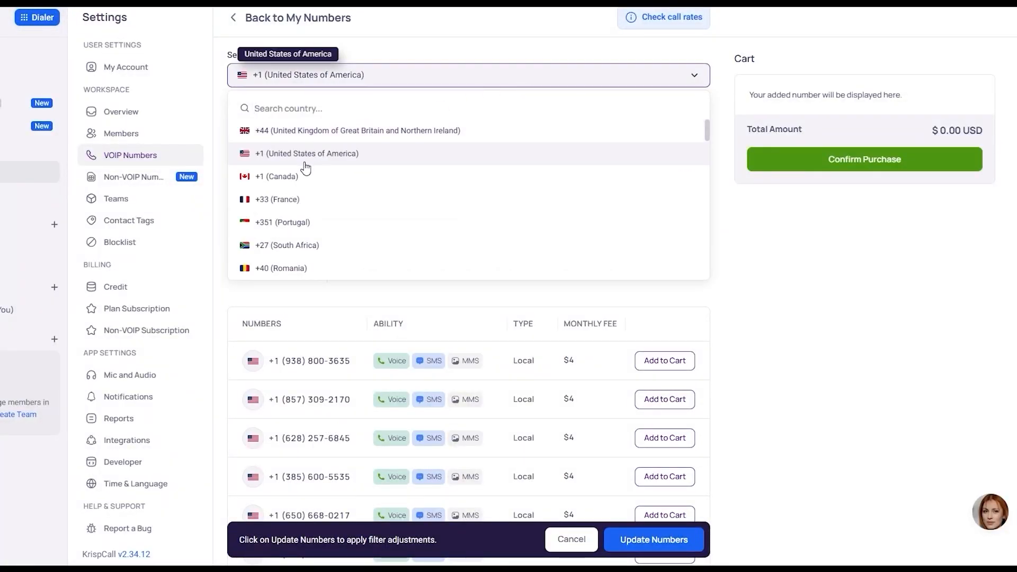
{"action": "scroll", "coordinate": [298, 227], "scroll_direction": "down", "scroll_amount": 3}
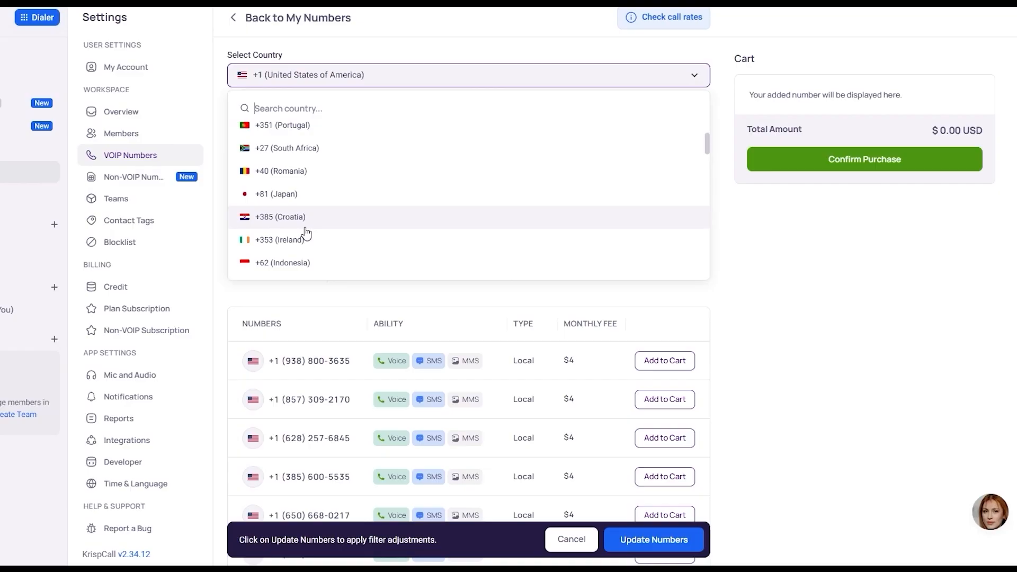
{"action": "left_click", "coordinate": [306, 195]}
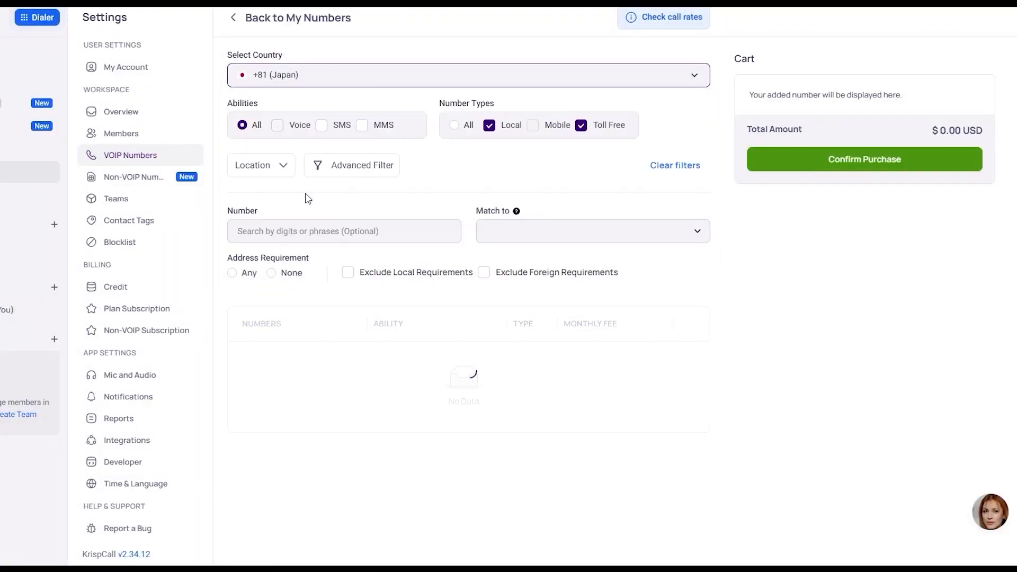
{"action": "scroll", "coordinate": [374, 323], "scroll_direction": "down", "scroll_amount": 1}
{"action": "scroll", "coordinate": [375, 322], "scroll_direction": "up", "scroll_amount": 1}
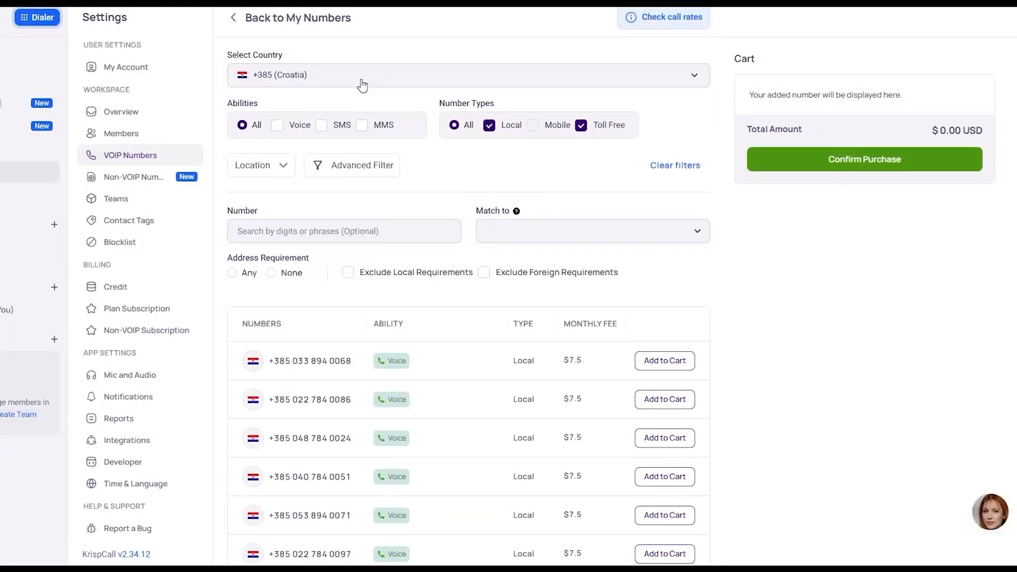
- Set the number search country to +385 (Croatia) and look through the available numbers
{"action": "left_click", "coordinate": [359, 82]}
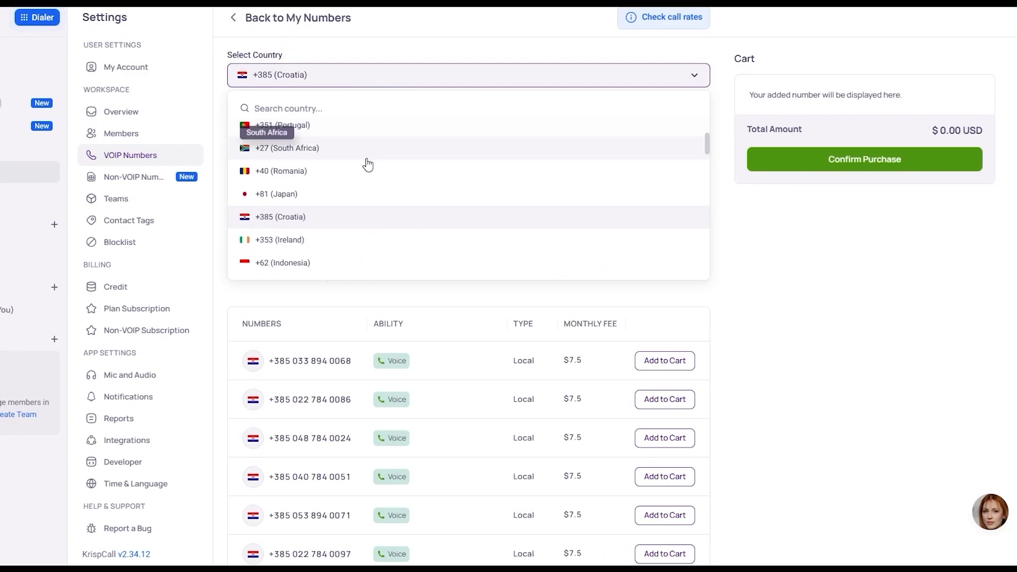
{"action": "scroll", "coordinate": [374, 245], "scroll_direction": "down", "scroll_amount": 6}
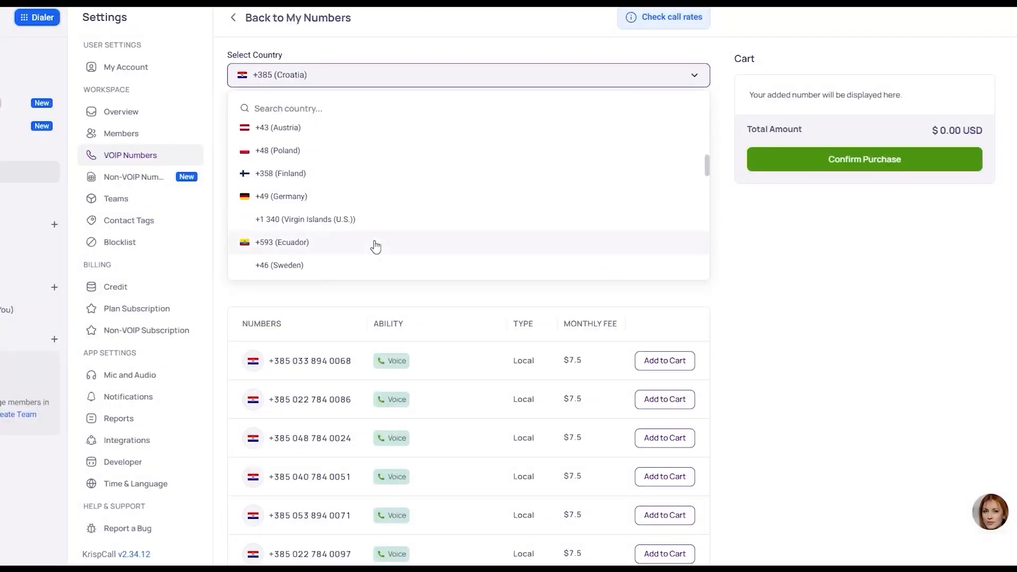
{"action": "left_click", "coordinate": [922, 322]}
{"action": "scroll", "coordinate": [699, 386], "scroll_direction": "down", "scroll_amount": 4}
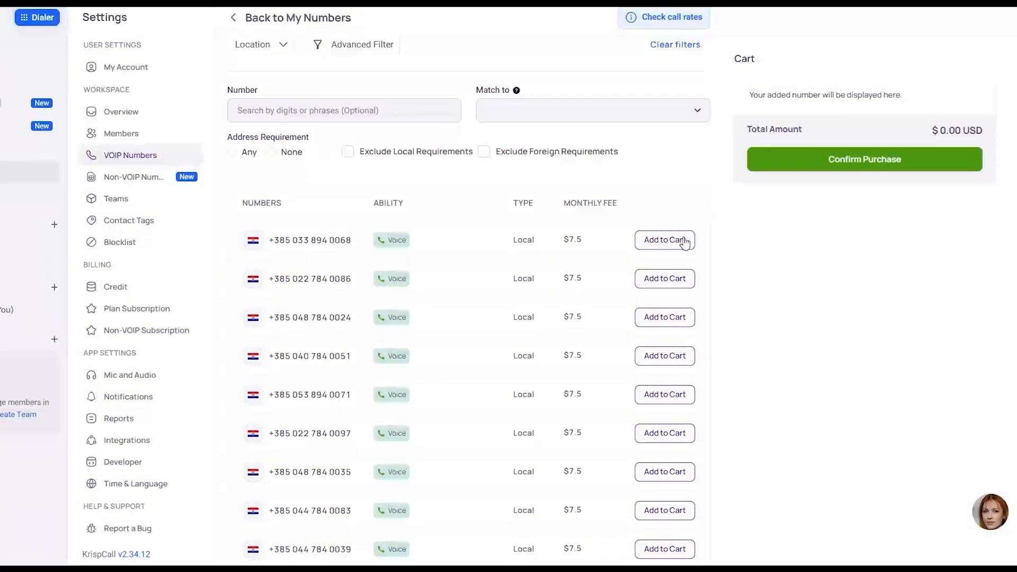
- Add the first listed Croatian number to the cart under the name ABC and try to confirm the purchase
{"action": "left_click", "coordinate": [684, 241]}
{"action": "left_click", "coordinate": [401, 376]}
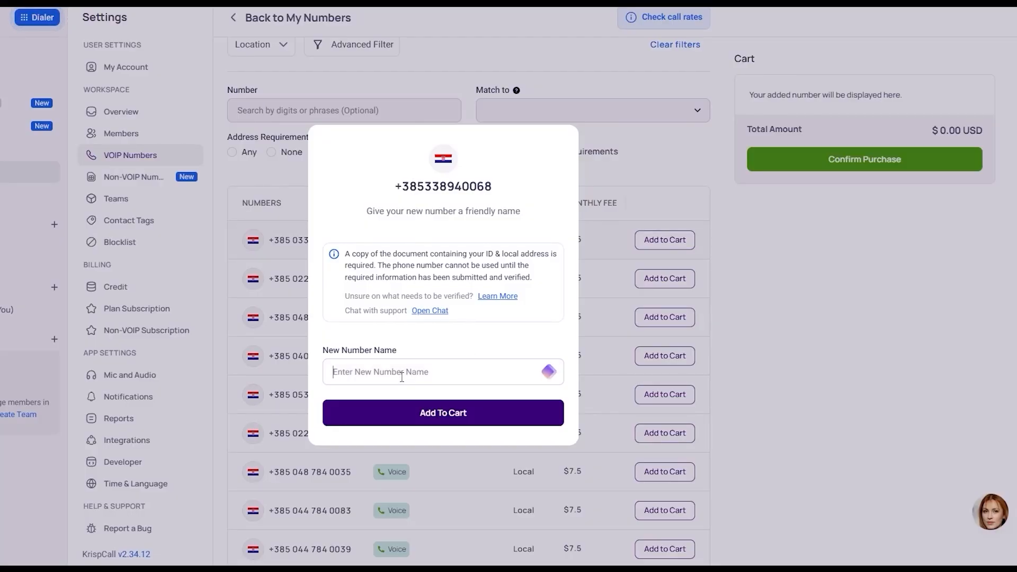
{"action": "type", "text": "ABC"}
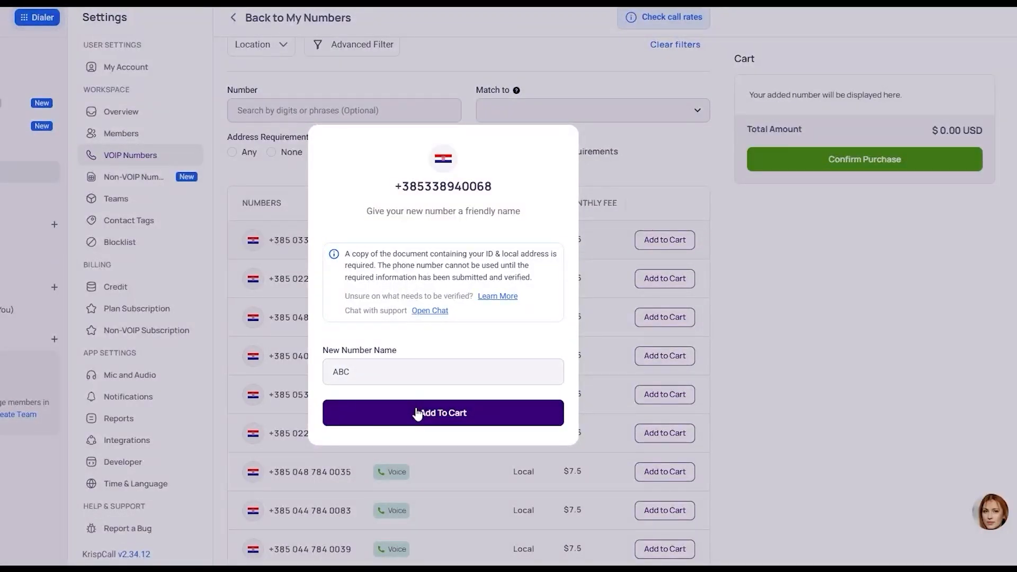
{"action": "left_click", "coordinate": [418, 414]}
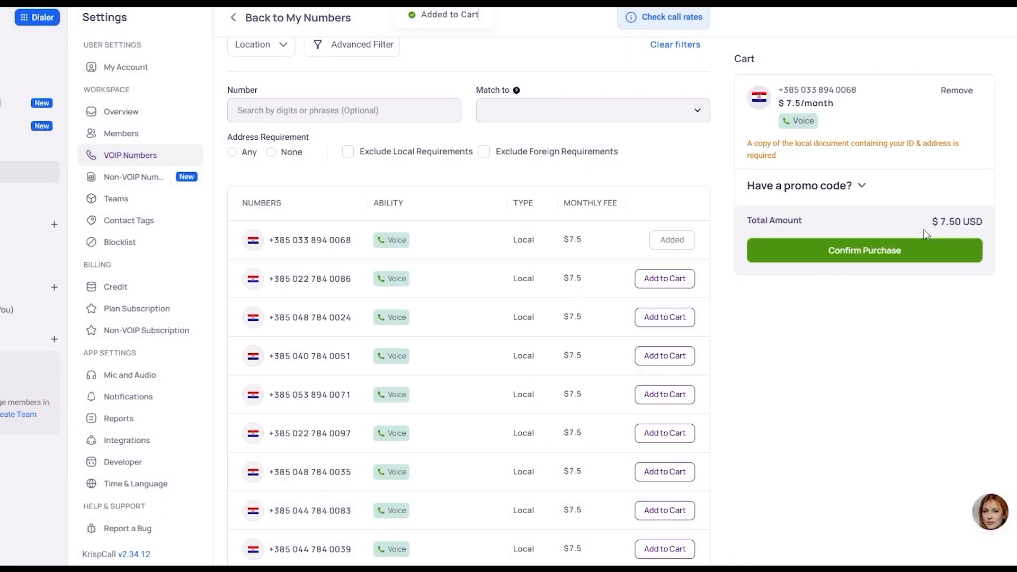
{"action": "left_click", "coordinate": [908, 258]}
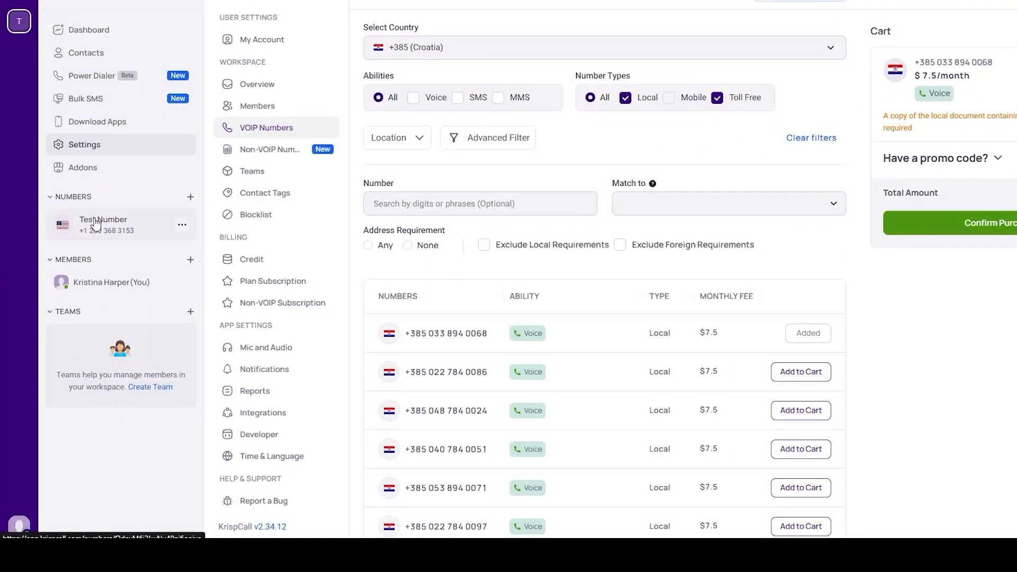
- Leave the number purchase and look over the dashboard and the Contacts, Power Dialer and Bulk SMS pages
{"action": "left_click", "coordinate": [96, 223]}
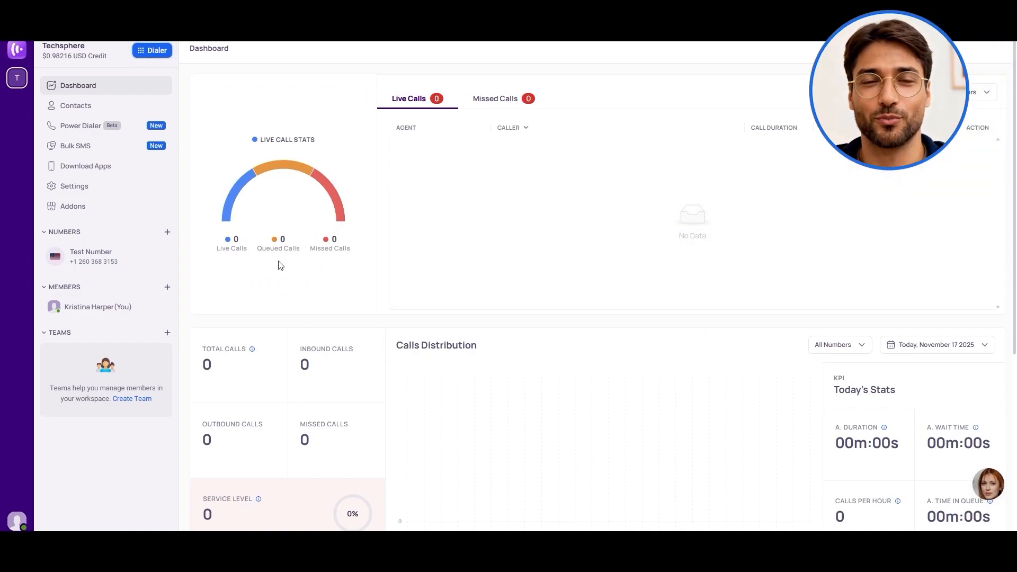
{"action": "left_click", "coordinate": [84, 112]}
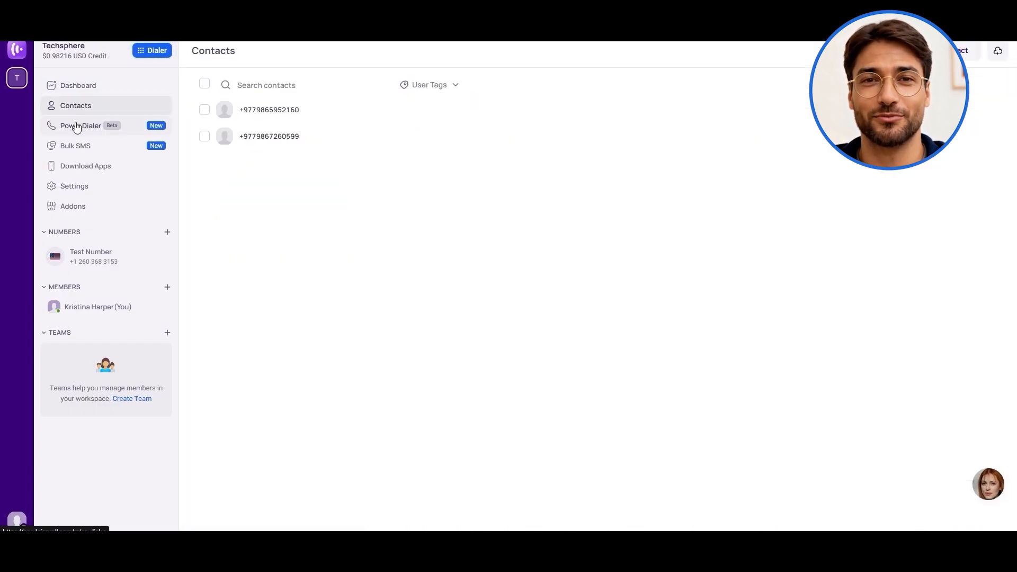
{"action": "left_click", "coordinate": [77, 126]}
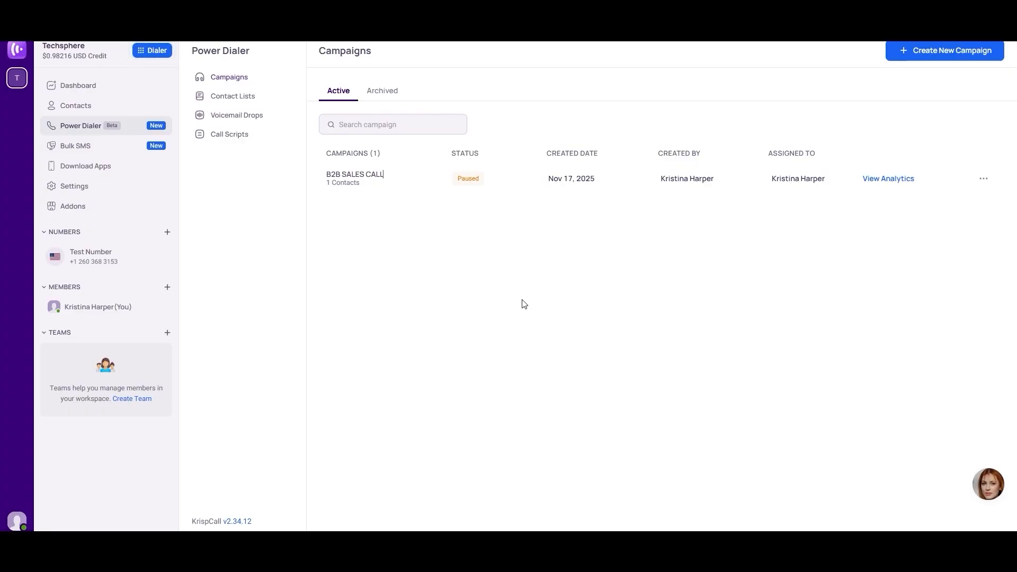
{"action": "left_click", "coordinate": [80, 147]}
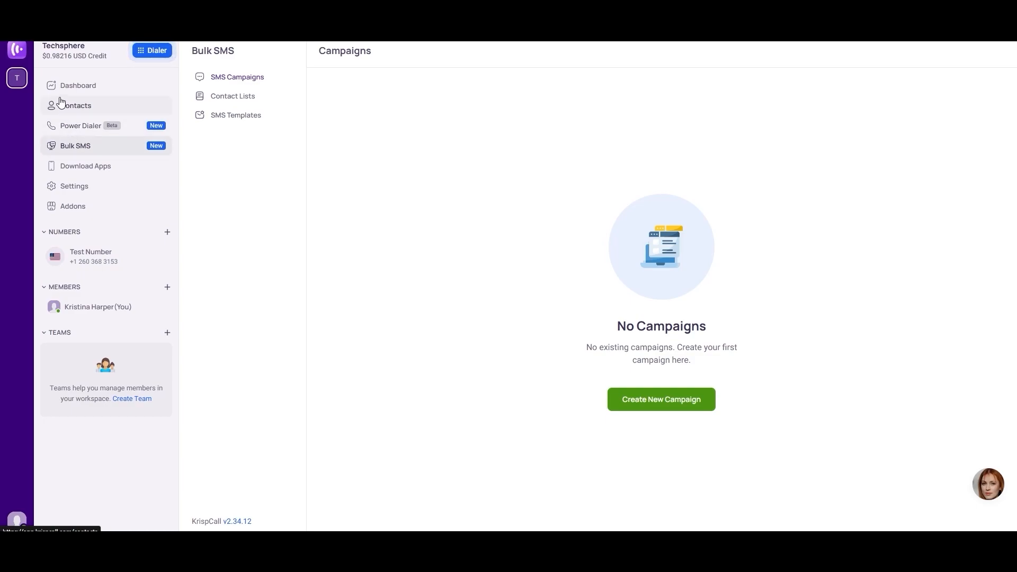
- View the analytics of the B2B SALES CALL campaign in Power Dialer, and open the add-ons page
{"action": "left_click", "coordinate": [102, 134]}
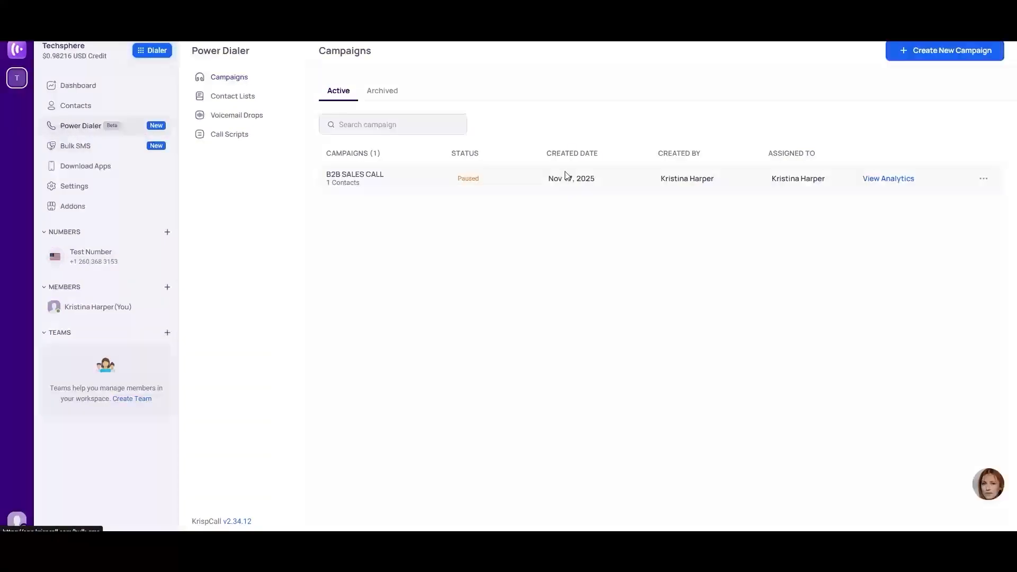
{"action": "left_click", "coordinate": [870, 183]}
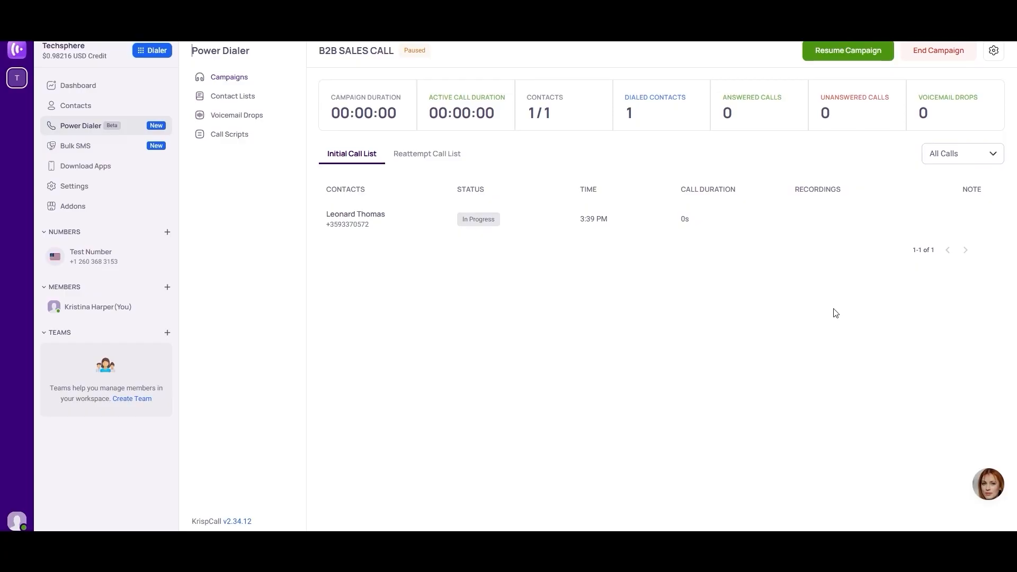
{"action": "left_click", "coordinate": [127, 207]}
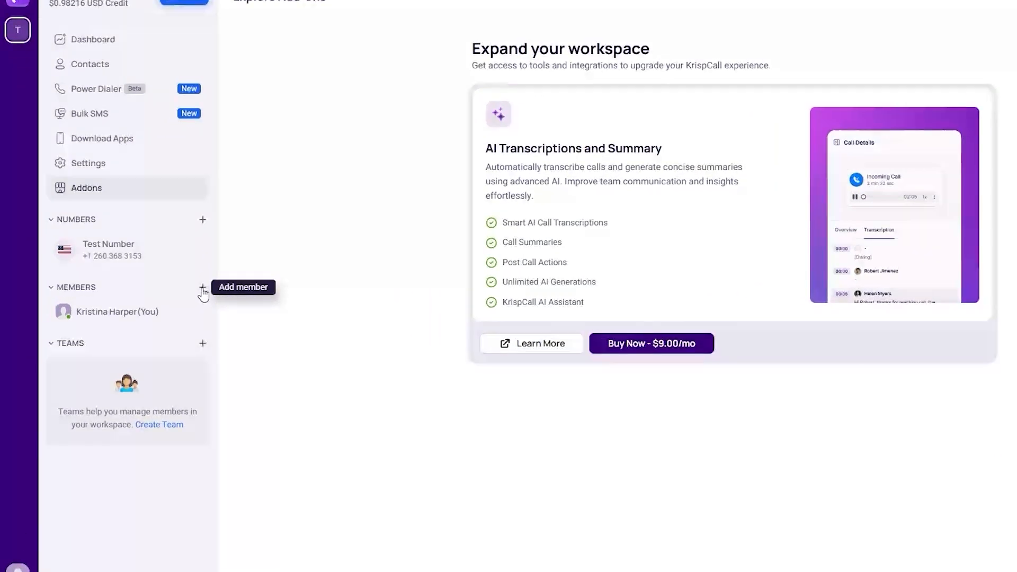
- Start a member invitation, set its role to Member, and close the invitation without sending it
{"action": "left_click", "coordinate": [203, 288]}
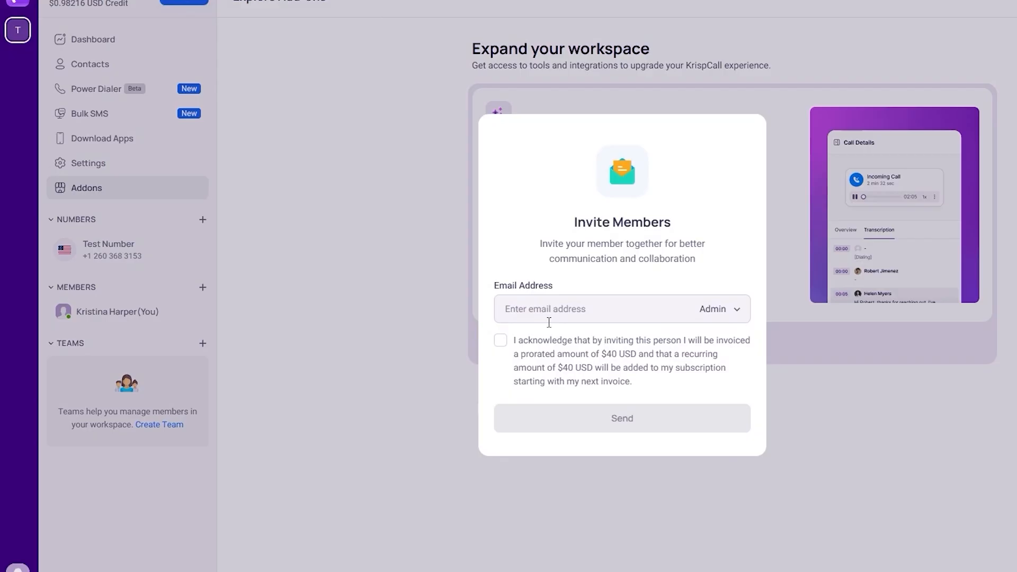
{"action": "left_click", "coordinate": [574, 305]}
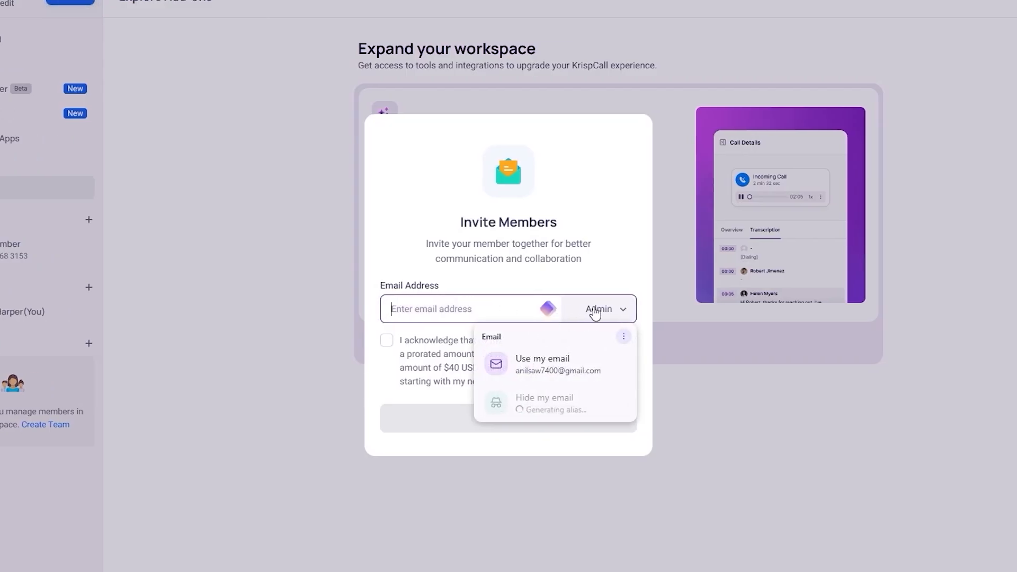
{"action": "left_click", "coordinate": [594, 312]}
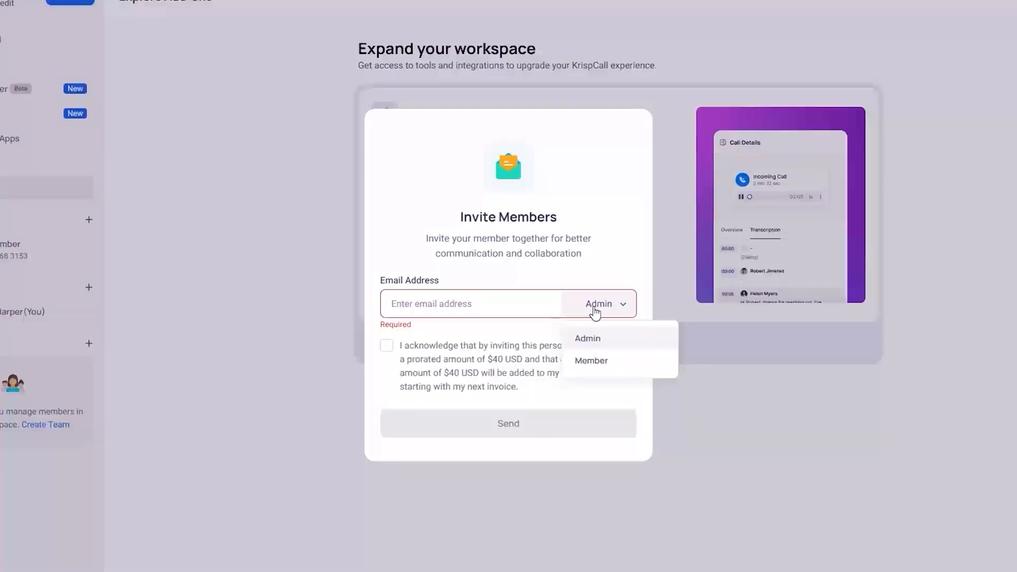
{"action": "left_click", "coordinate": [598, 363]}
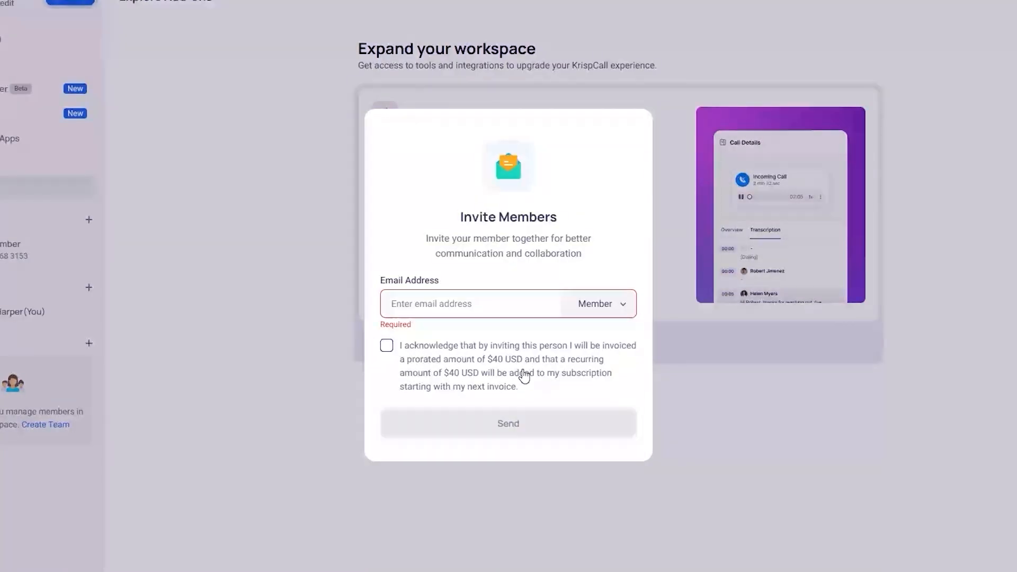
{"action": "left_click", "coordinate": [296, 303]}
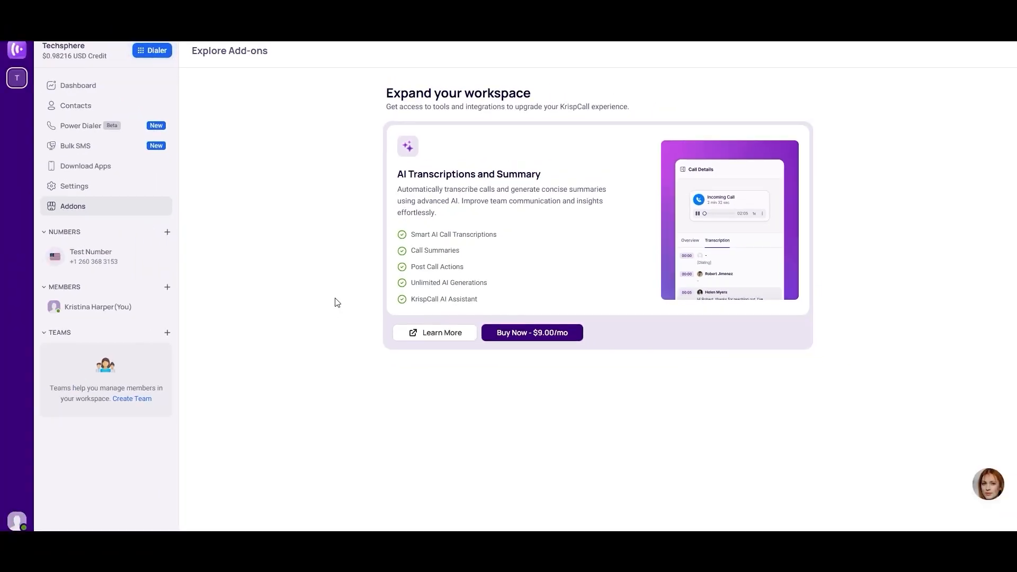